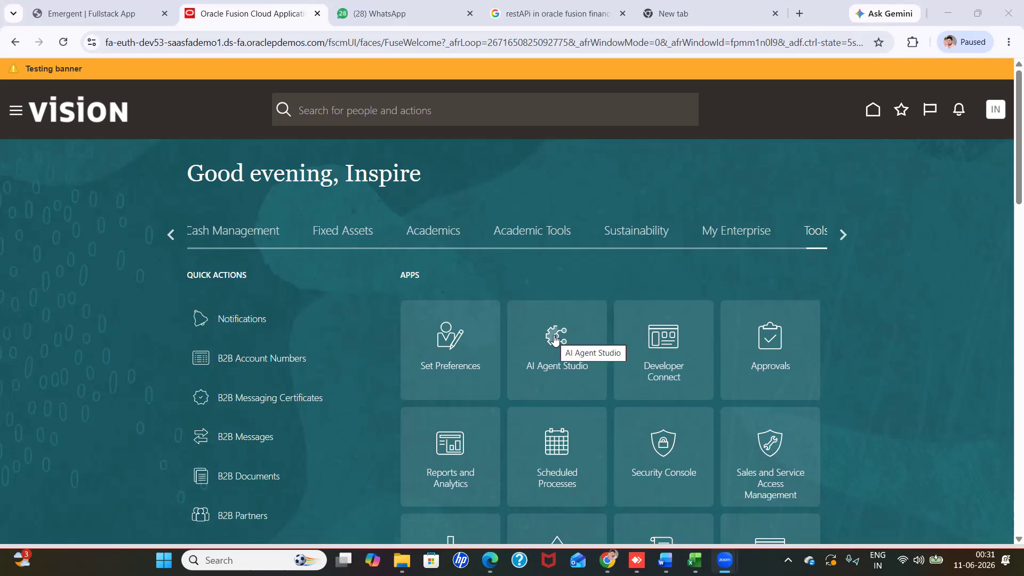
# Step: Open AI Agent Studio, go to its business objects and start a new business object
pyautogui.click(555, 338)
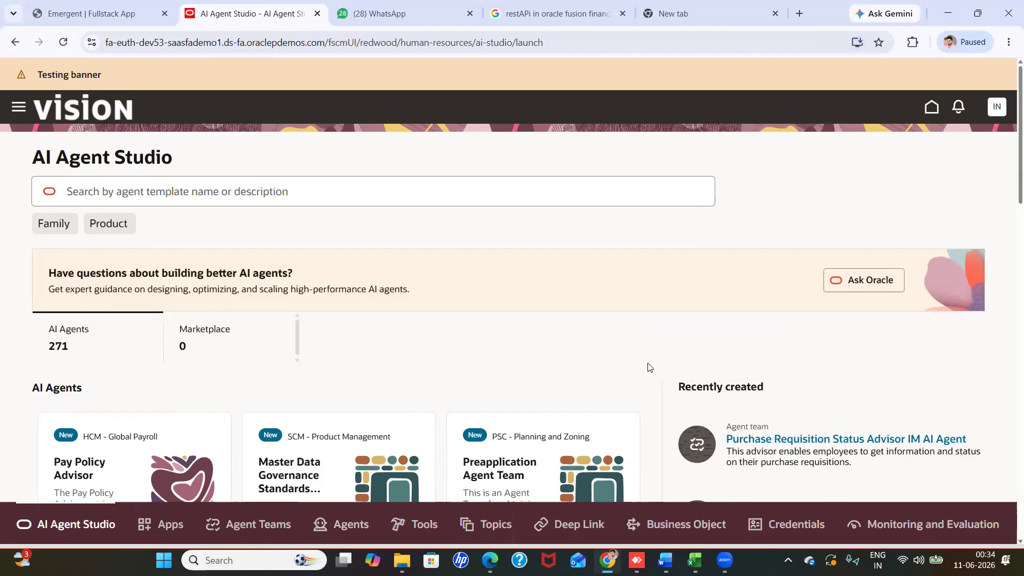
pyautogui.click(661, 523)
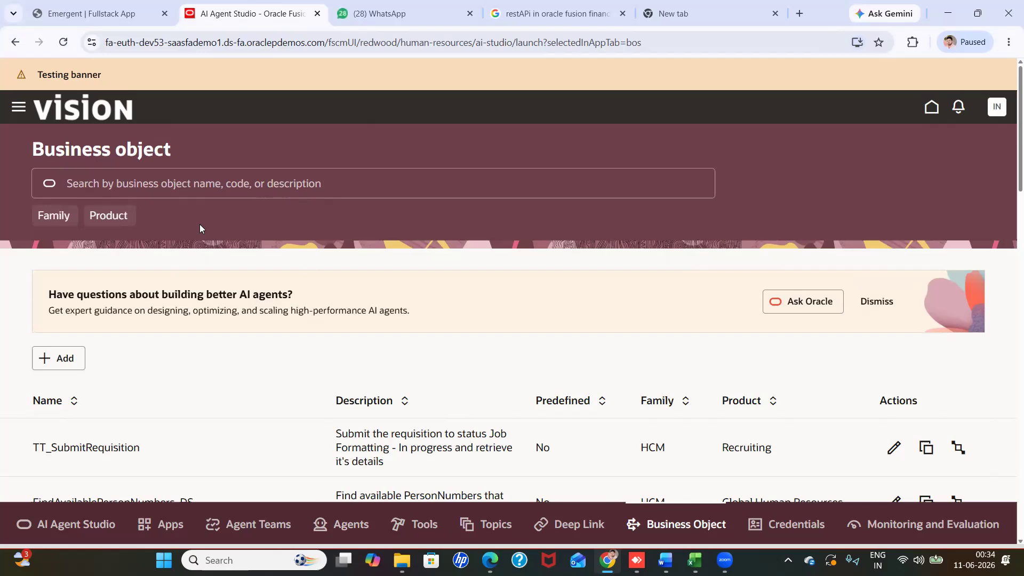
pyautogui.click(65, 363)
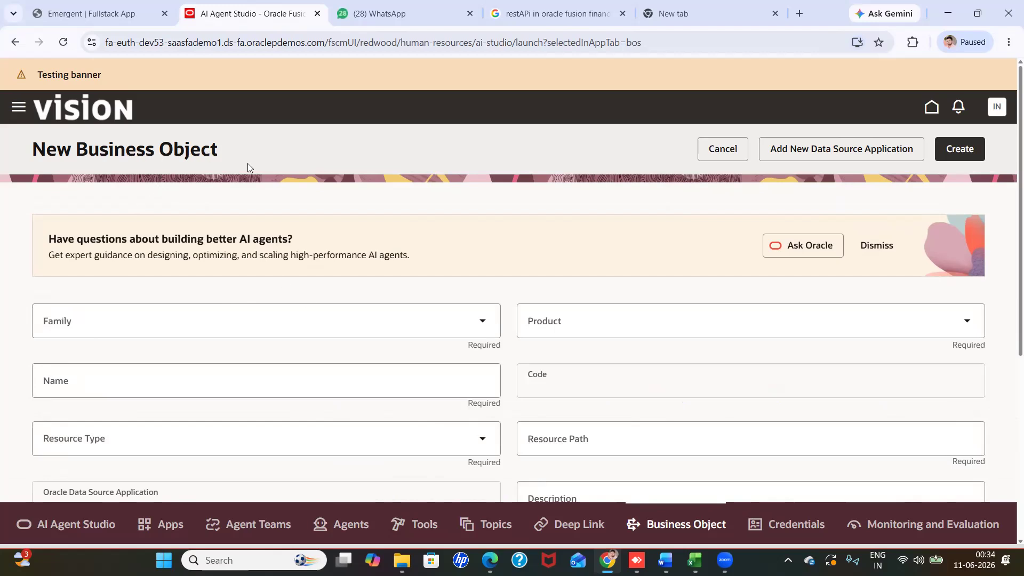
# Step: Set the new business object's family to FIN and its product to Payables
pyautogui.click(477, 323)
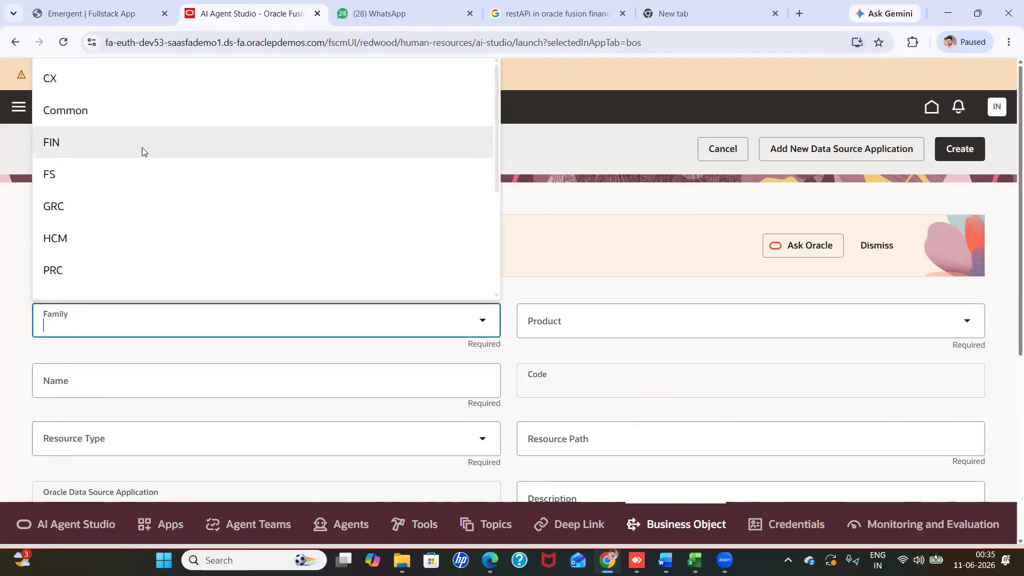
pyautogui.click(115, 146)
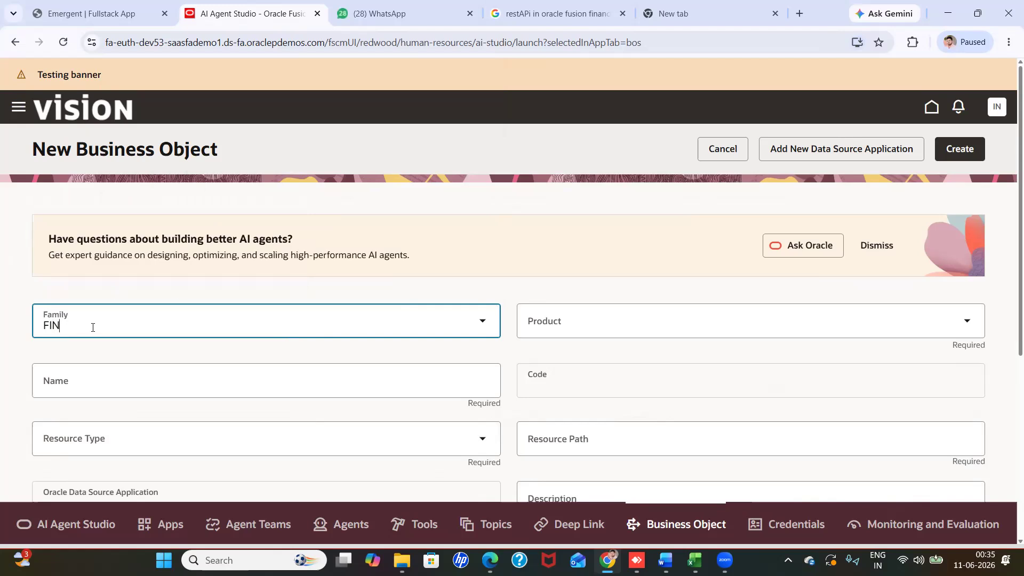
pyautogui.click(965, 331)
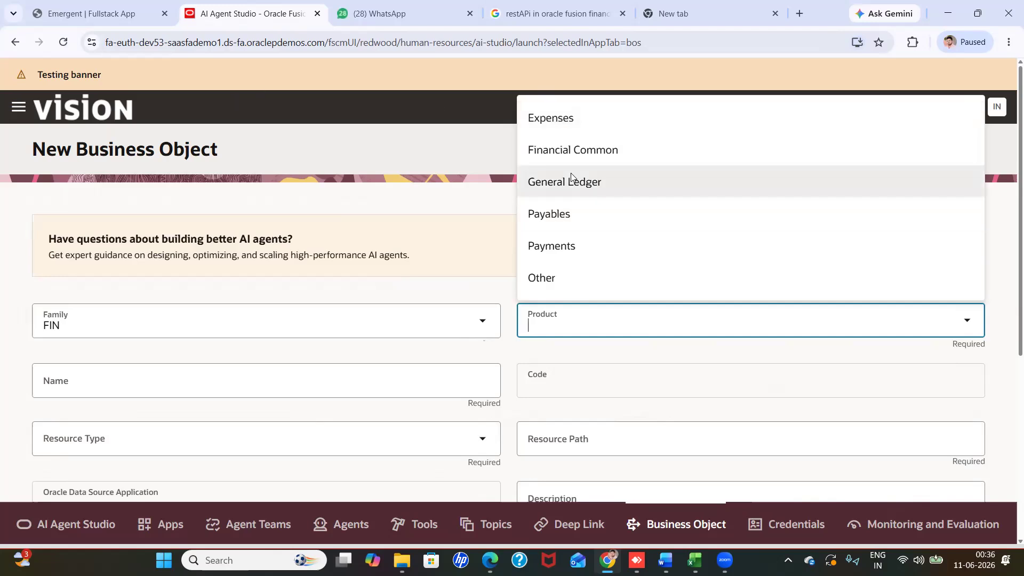
pyautogui.click(558, 220)
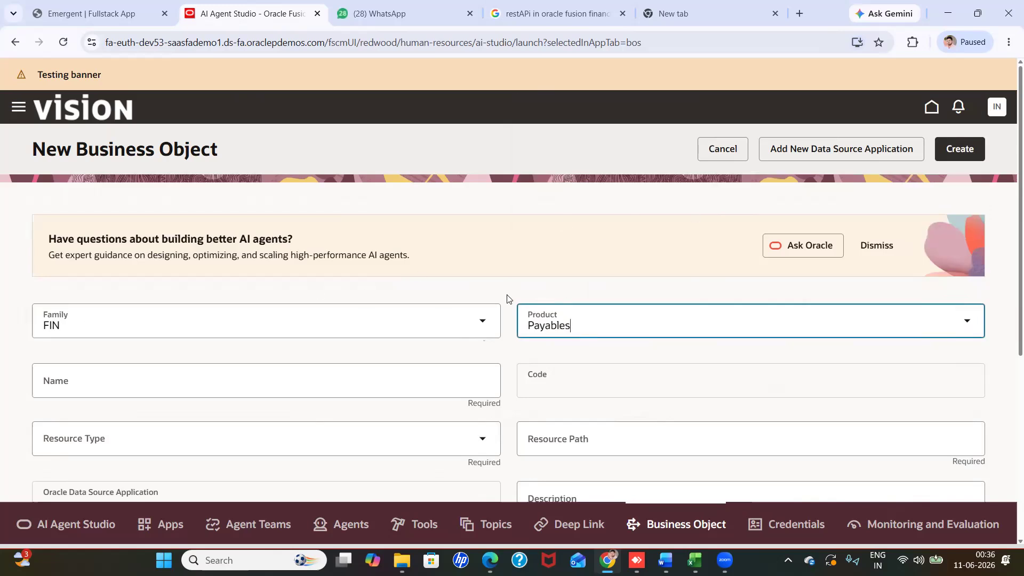
pyautogui.click(585, 294)
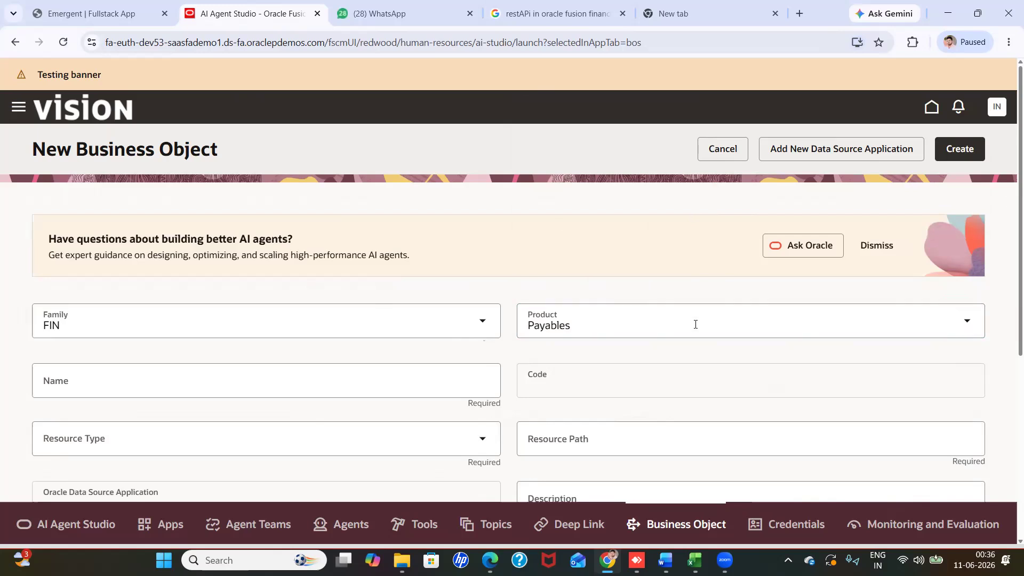
# Step: Name the business object LT_Payable_Invoices_Agent and let its code fill in
pyautogui.scroll(-1, 1010, 214)
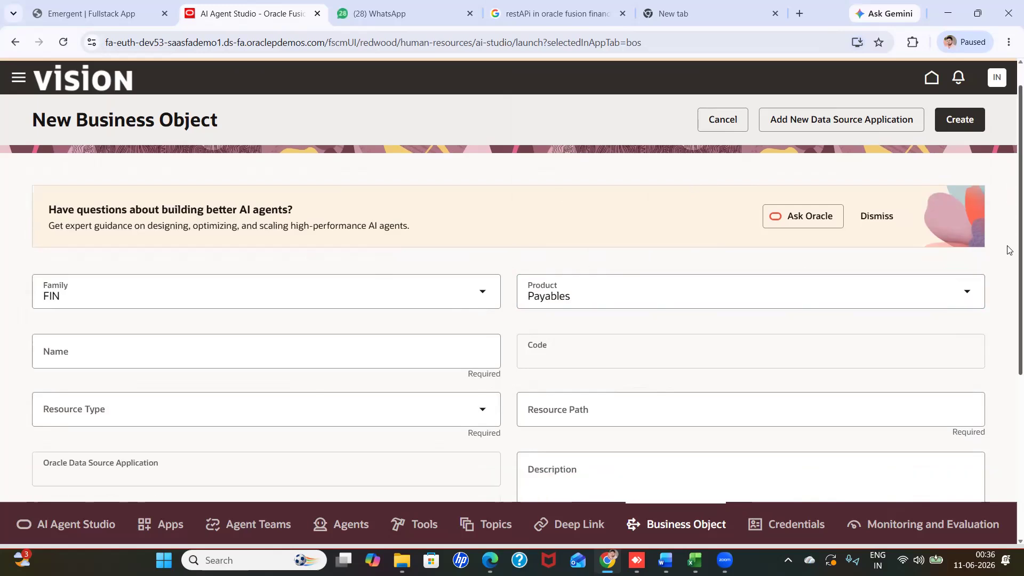
pyautogui.scroll(-2, 1010, 249)
pyautogui.click(441, 296)
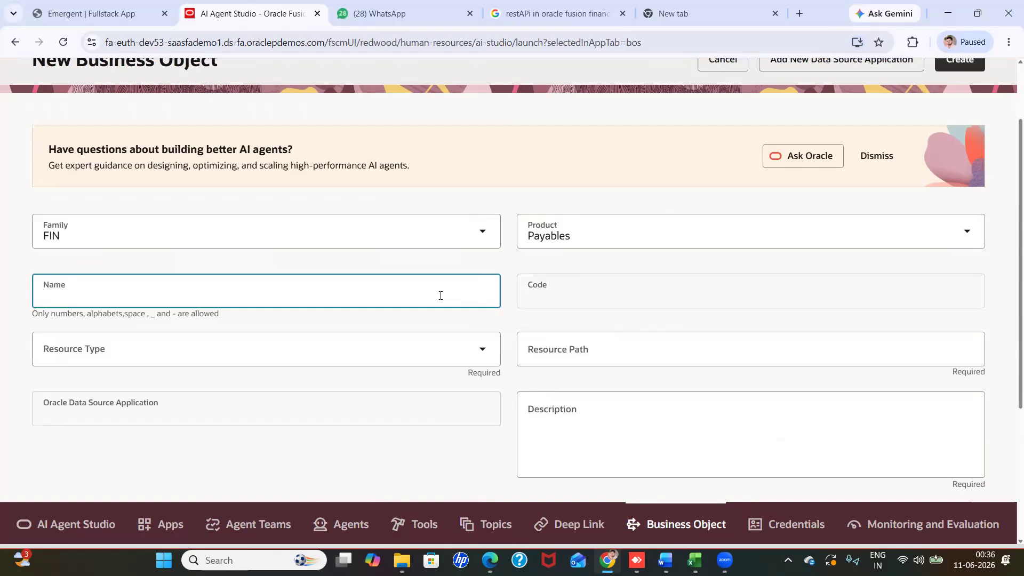
pyautogui.write('LT_')
pyautogui.write('Payable_Invoices_Agent')
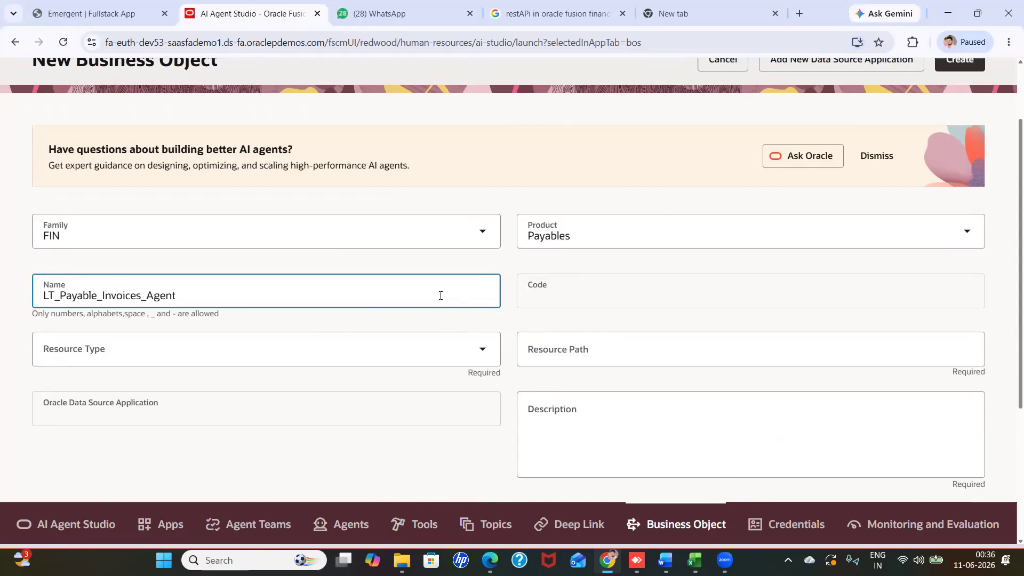
pyautogui.click(693, 292)
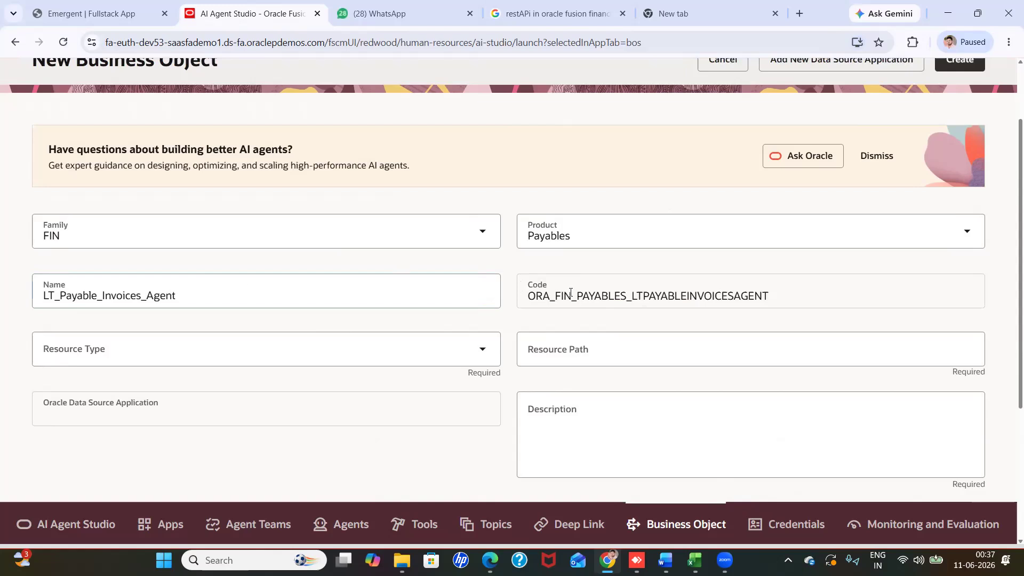
pyautogui.click(800, 300)
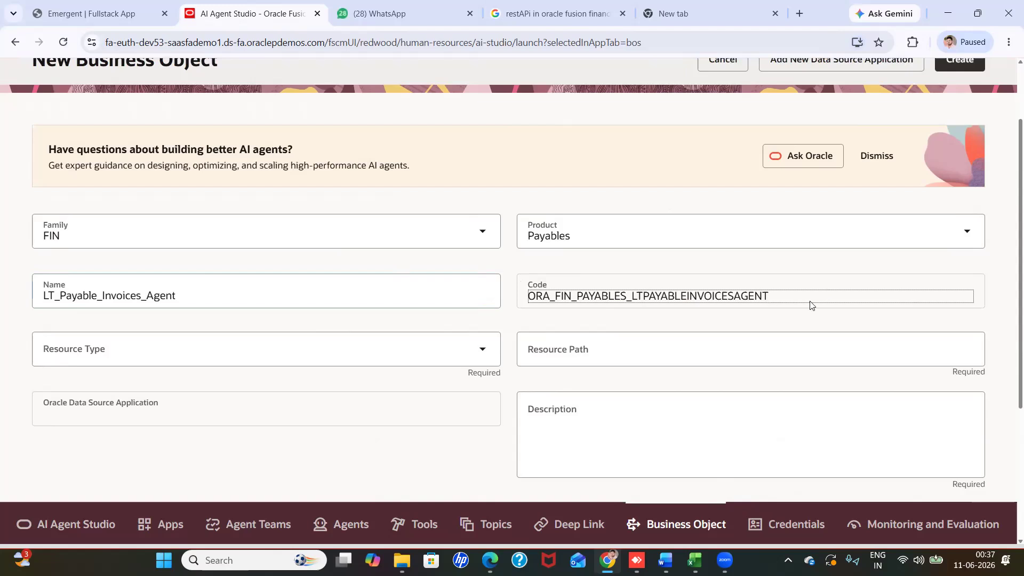
# Step: Set the resource type to Monolith resource and place the text cursor at the end of the resource path
pyautogui.click(484, 355)
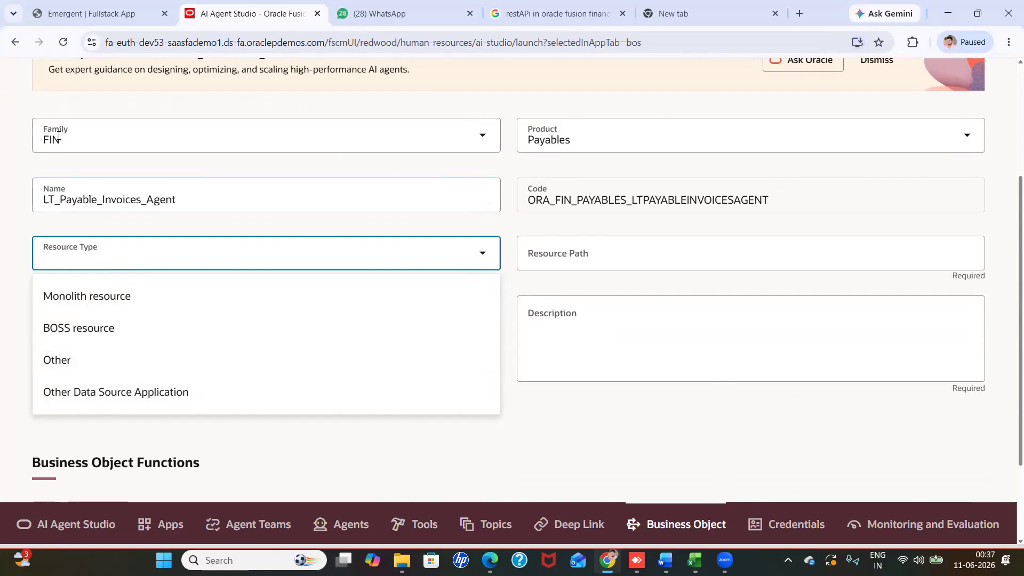
pyautogui.click(124, 298)
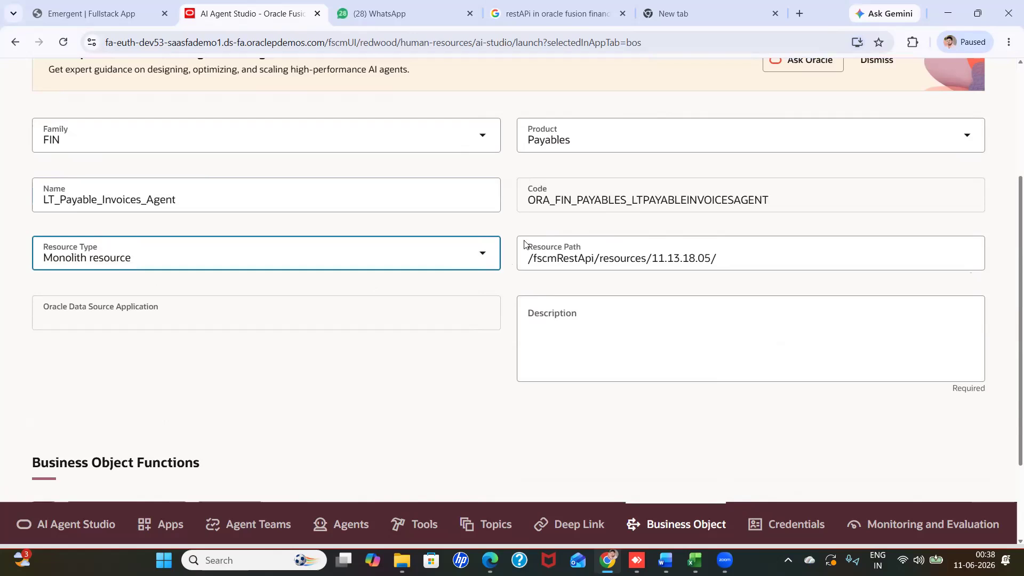
pyautogui.click(720, 257)
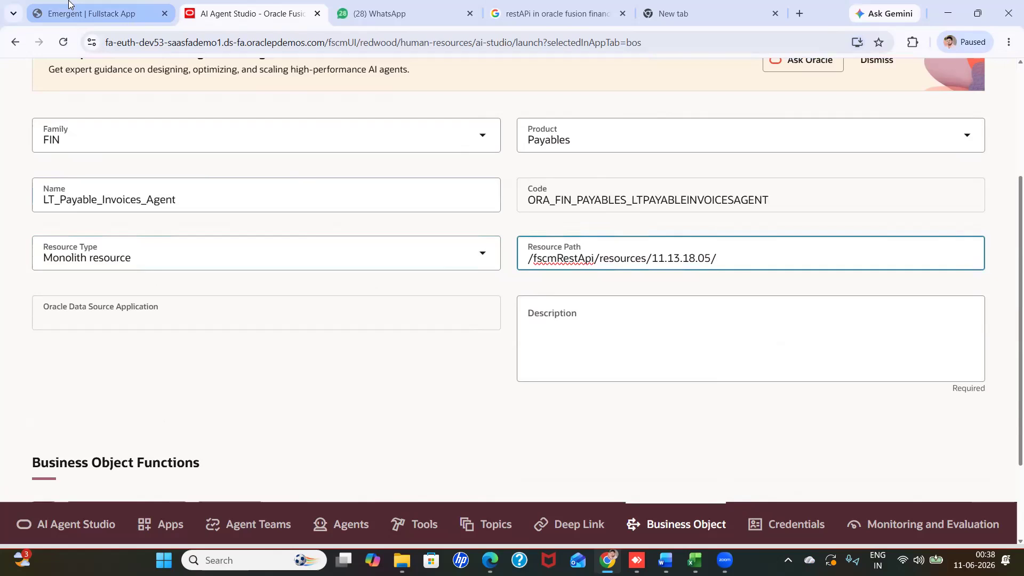
# Step: Open the REST API for Oracle Fusion Cloud Financials guide from the Google results and close the empty browser tab
pyautogui.click(549, 19)
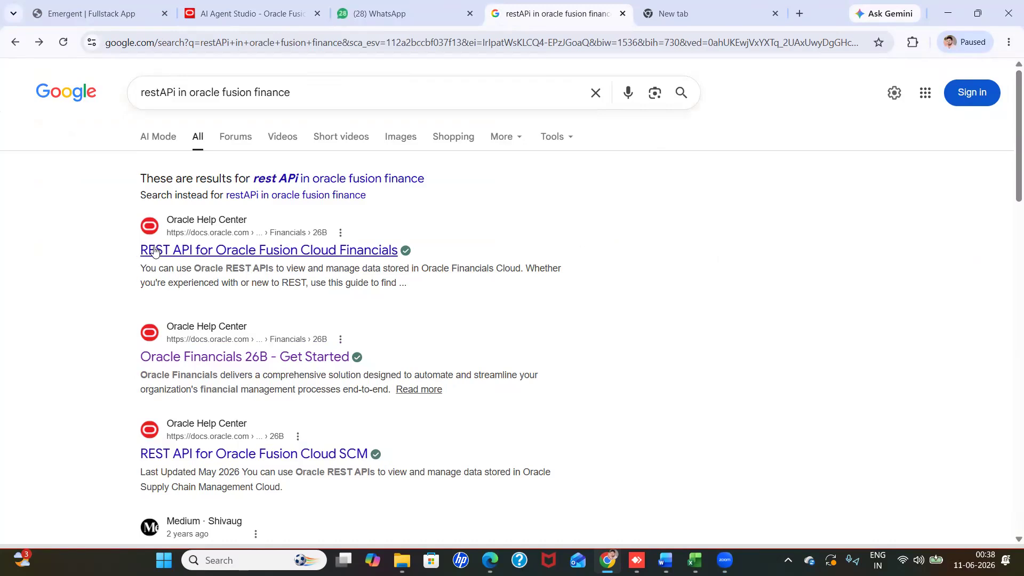
pyautogui.click(208, 251)
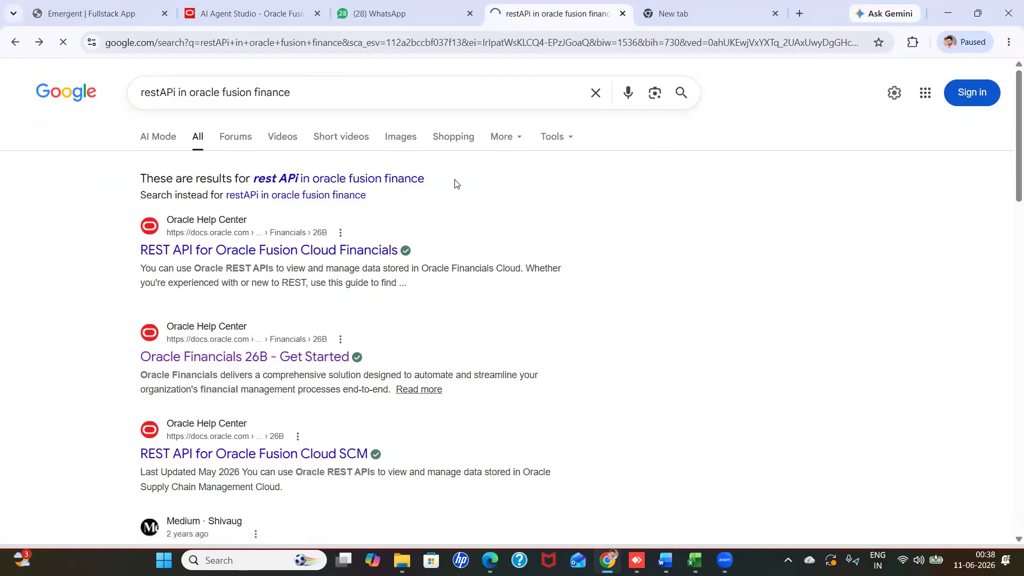
pyautogui.click(775, 13)
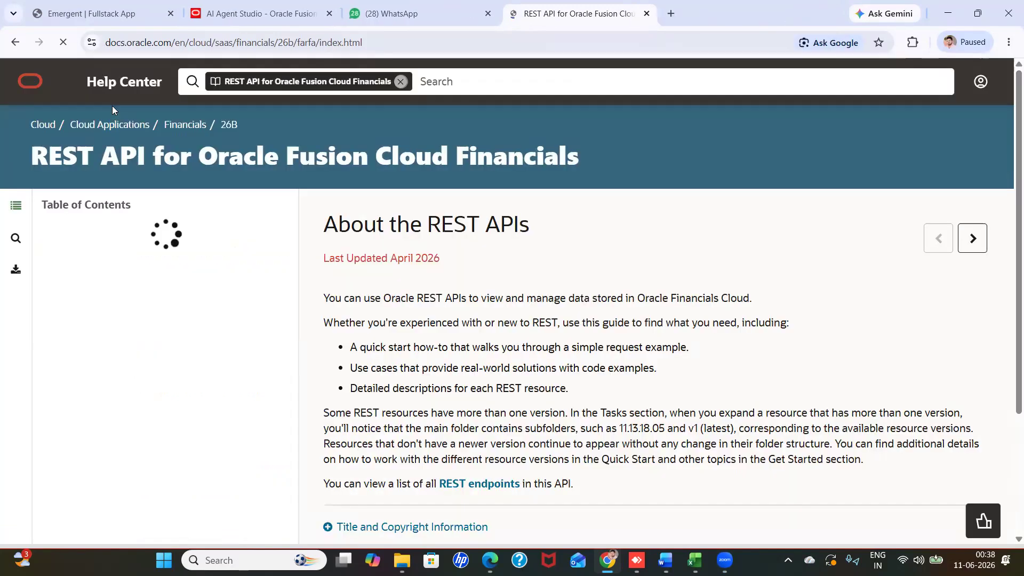
pyautogui.click(65, 81)
pyautogui.click(397, 195)
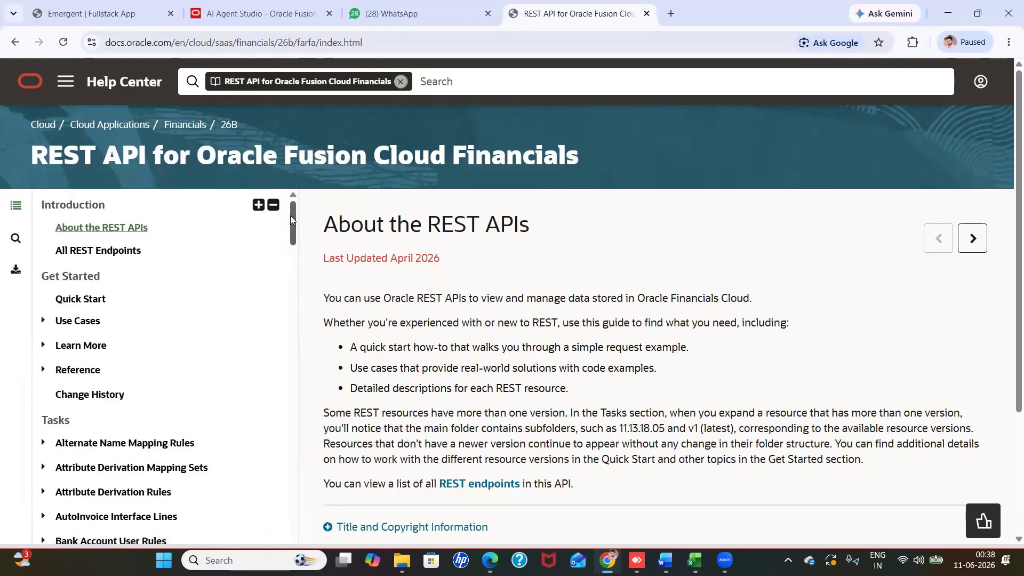
# Step: Search the REST API guide's table of contents for "Payabl" and look through the Payables resources
pyautogui.moveTo(290, 215); pyautogui.dragTo(290, 217)
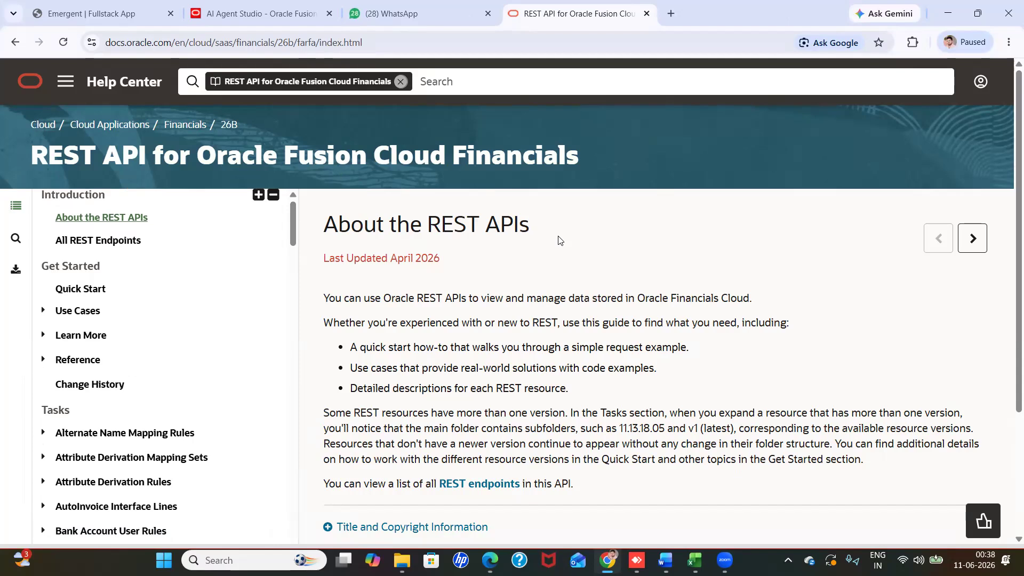
pyautogui.hotkey('ctrl', 'f')
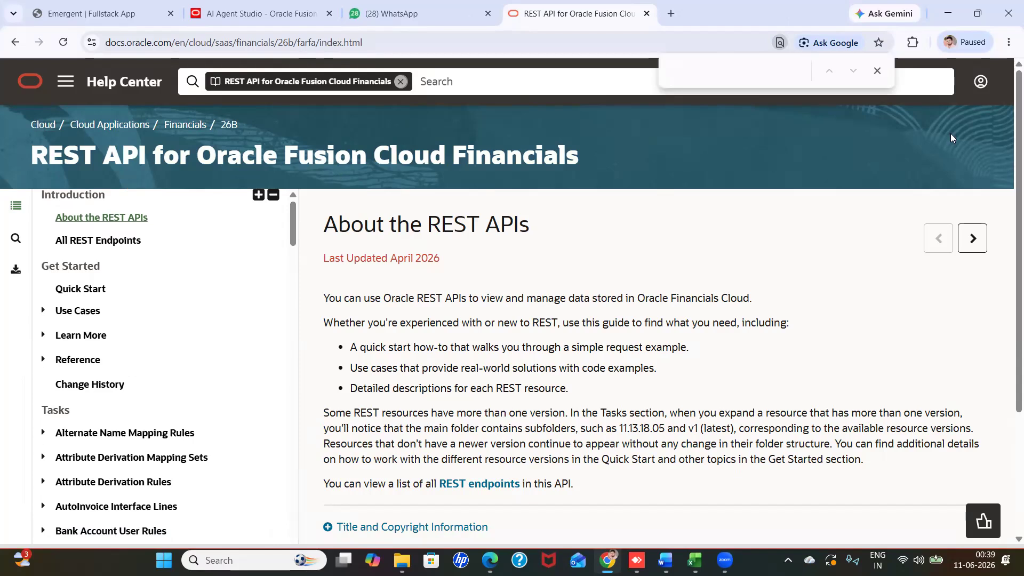
pyautogui.write('Pay')
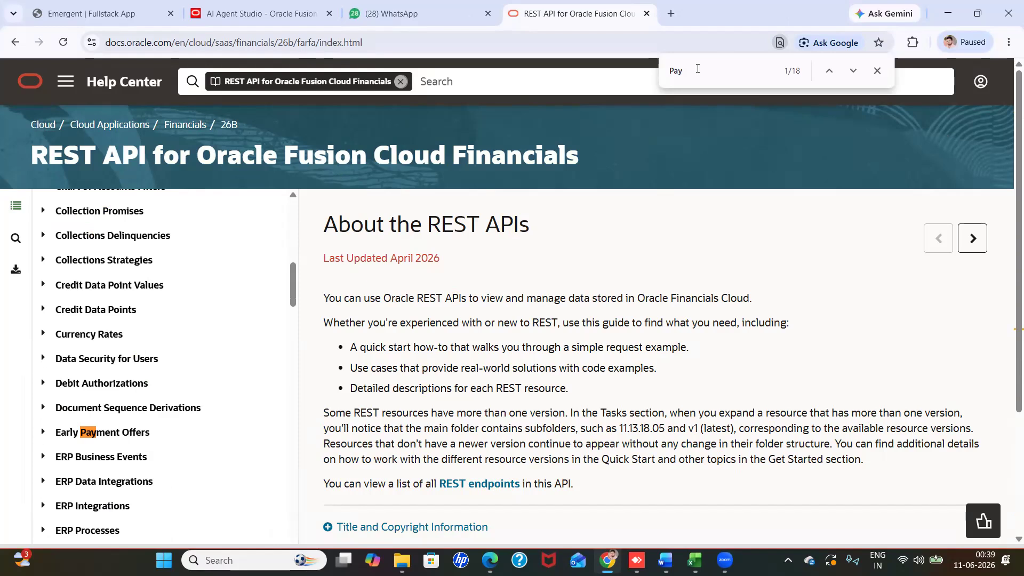
pyautogui.write('a')
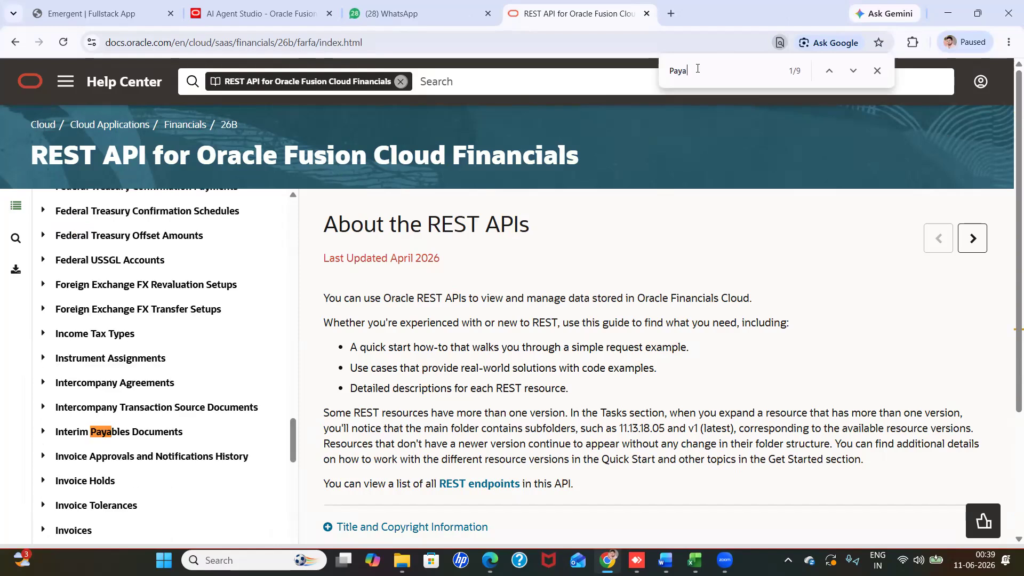
pyautogui.write('ble invoive')
pyautogui.press('BackSpace')
pyautogui.press('BackSpace')
pyautogui.press('BackSpace')
pyautogui.press('BackSpace')
pyautogui.press('BackSpace')
pyautogui.press('BackSpace')
pyautogui.press('BackSpace')
pyautogui.press('BackSpace')
pyautogui.press('BackSpace')
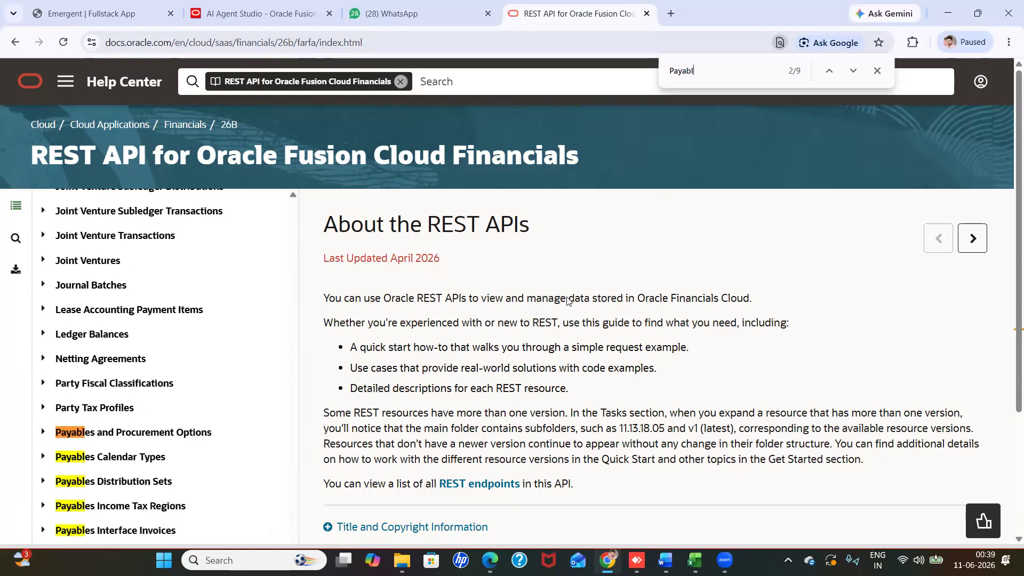
pyautogui.scroll(-3, 1010, 213)
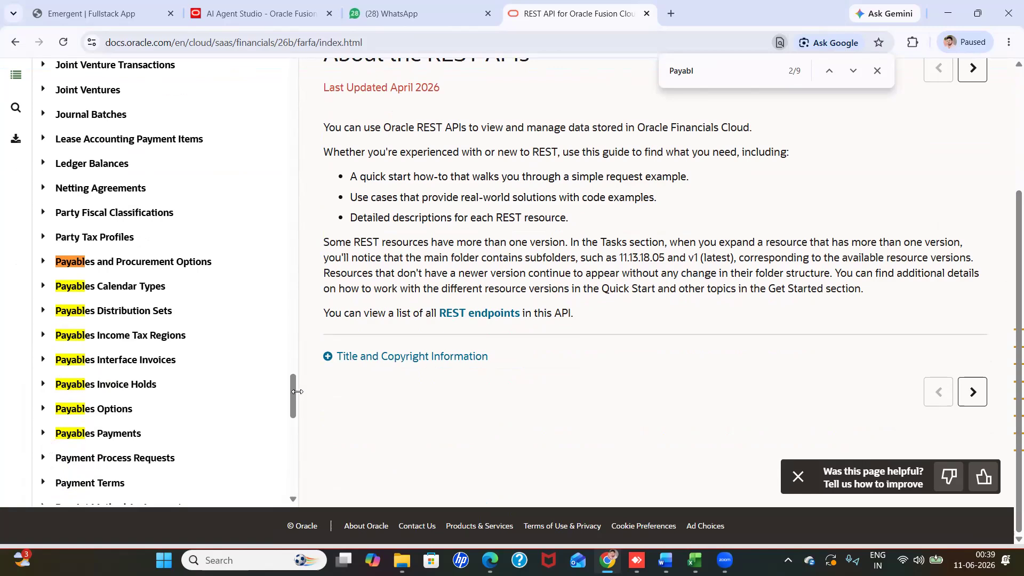
pyautogui.moveTo(291, 387)
pyautogui.mouseDown()
pyautogui.moveTo(289, 405)
pyautogui.moveTo(291, 392)
pyautogui.mouseUp()
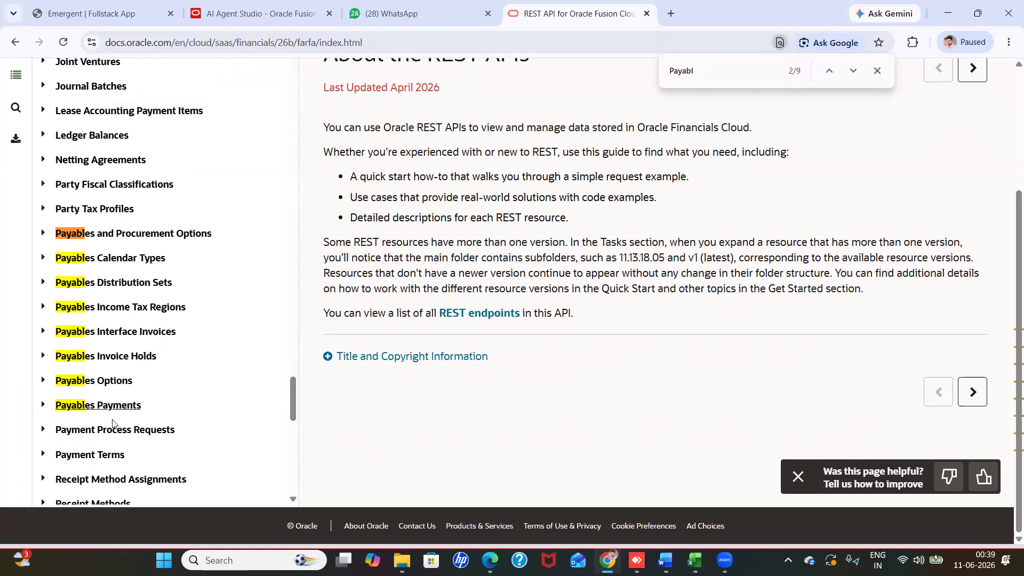
# Step: Expand Payables Payments, open the Get a payment endpoint and compare its path with the business object's resource path
pyautogui.click(46, 407)
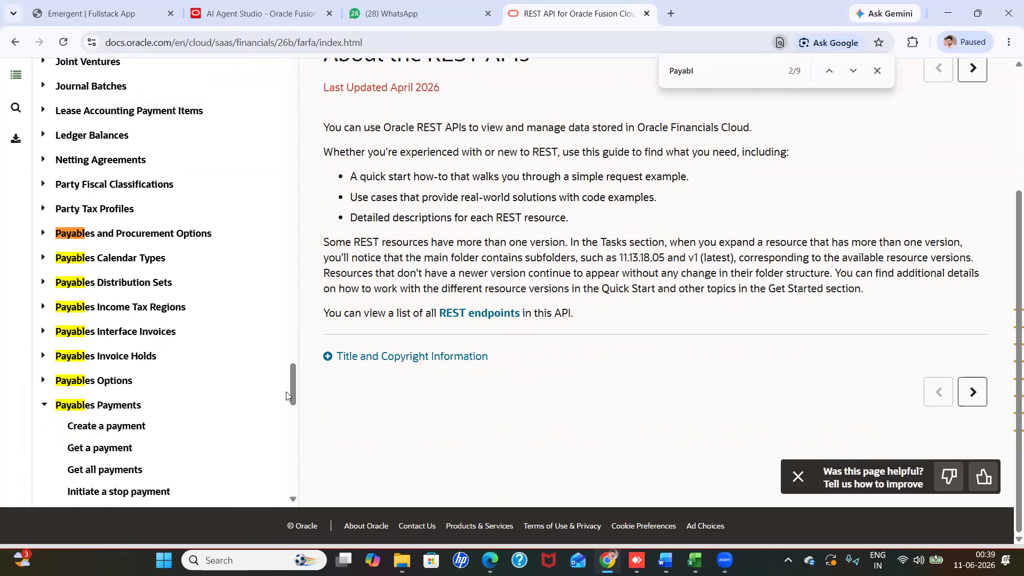
pyautogui.moveTo(293, 383); pyautogui.dragTo(291, 394)
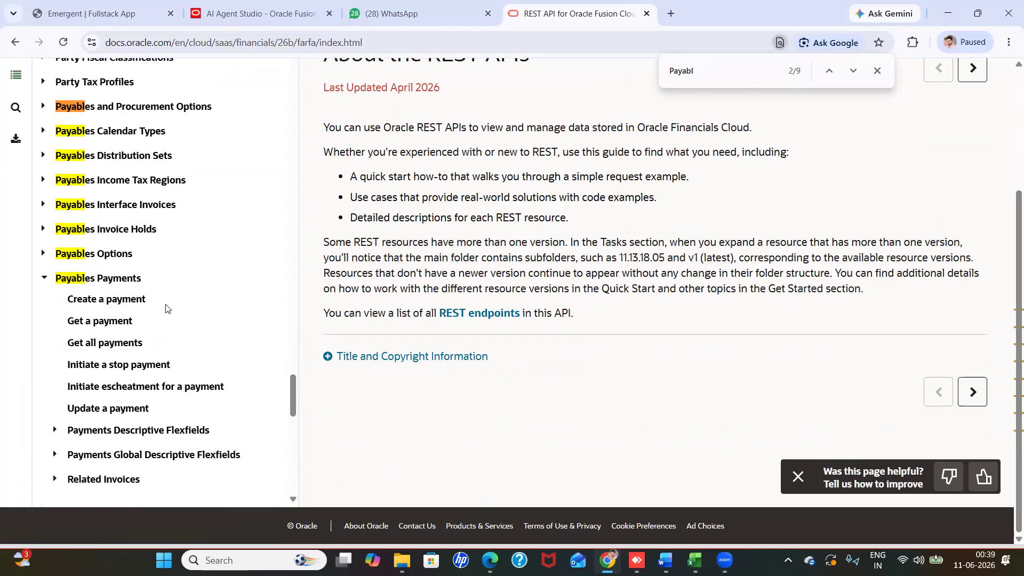
pyautogui.click(98, 323)
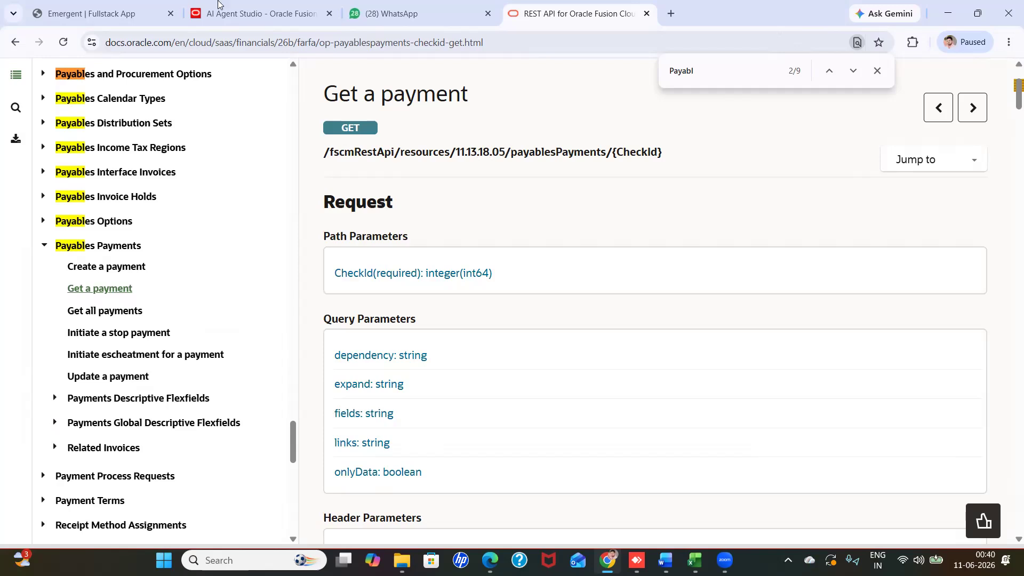
pyautogui.click(224, 16)
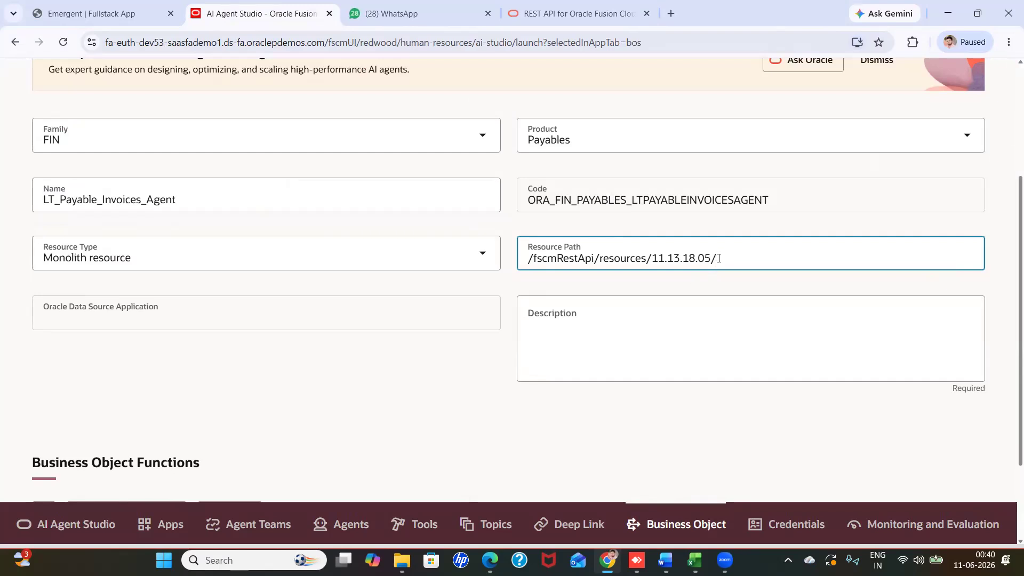
pyautogui.click(552, 19)
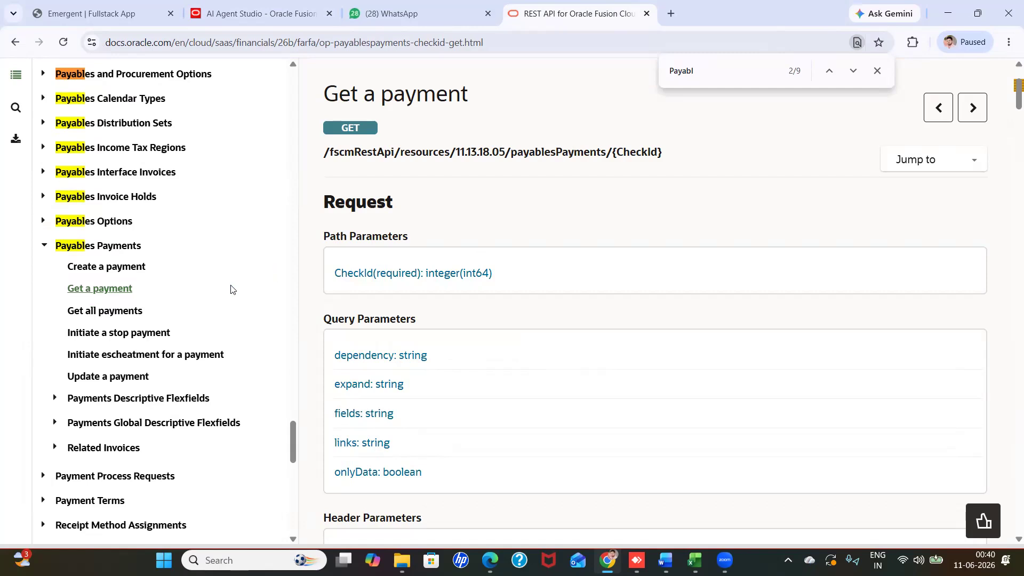
# Step: Complete the business object's resource path with payablesPayments, copied from the Get all payments endpoint in the REST API guide
pyautogui.click(106, 313)
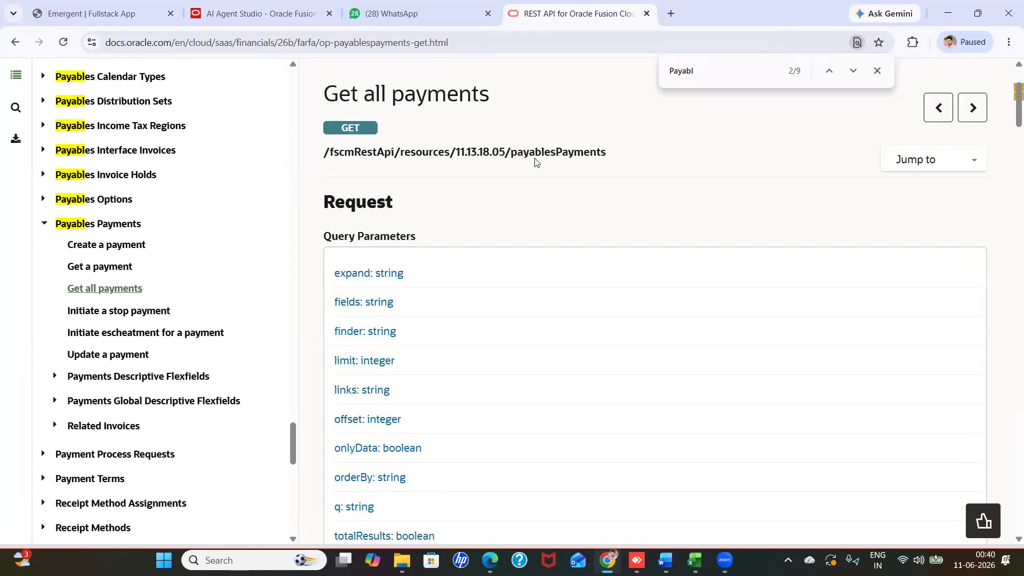
pyautogui.doubleClick(545, 150)
pyautogui.hotkey('ctrl', 'c')
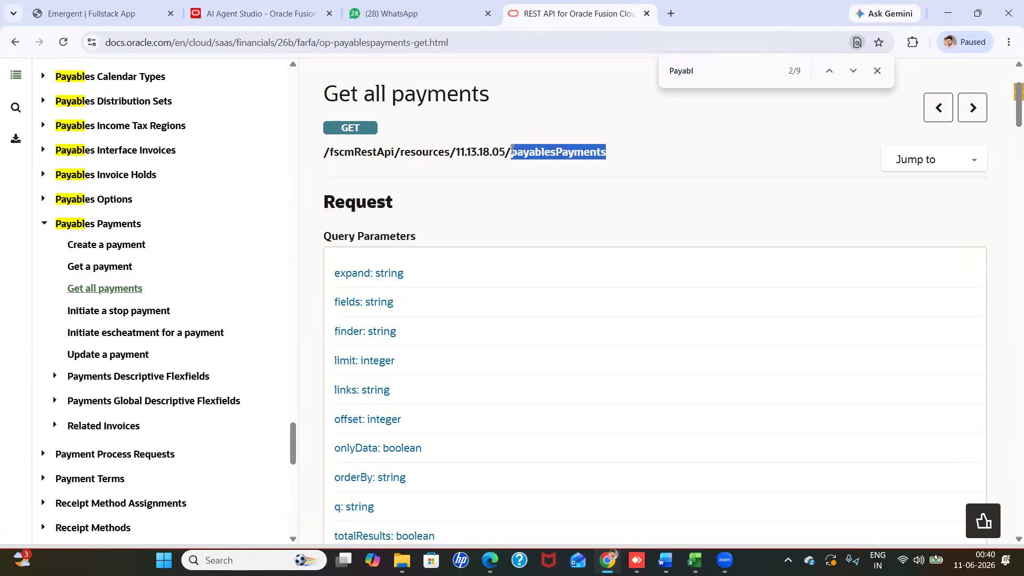
pyautogui.click(242, 15)
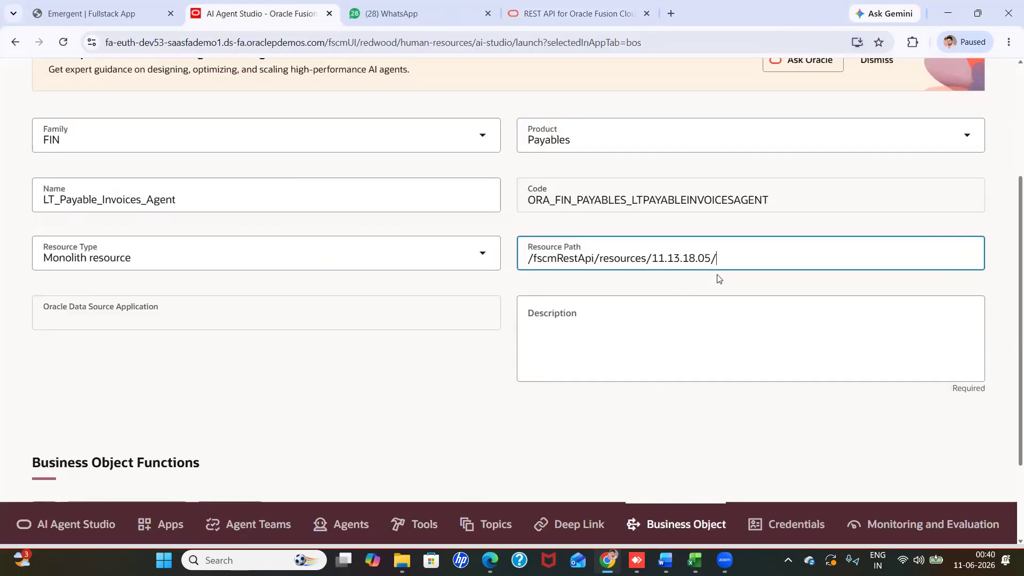
pyautogui.hotkey('ctrl', 'v')
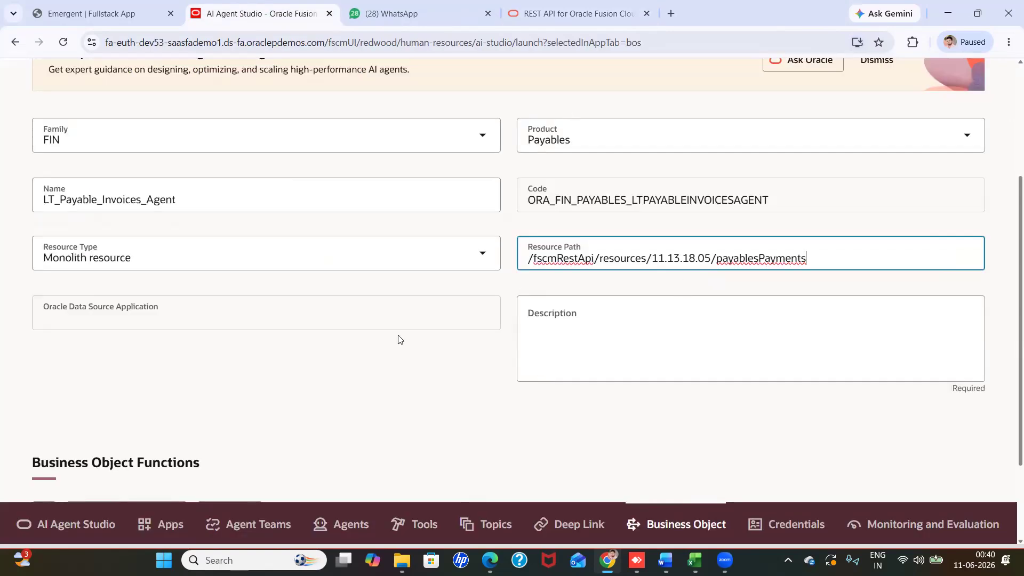
pyautogui.click(390, 363)
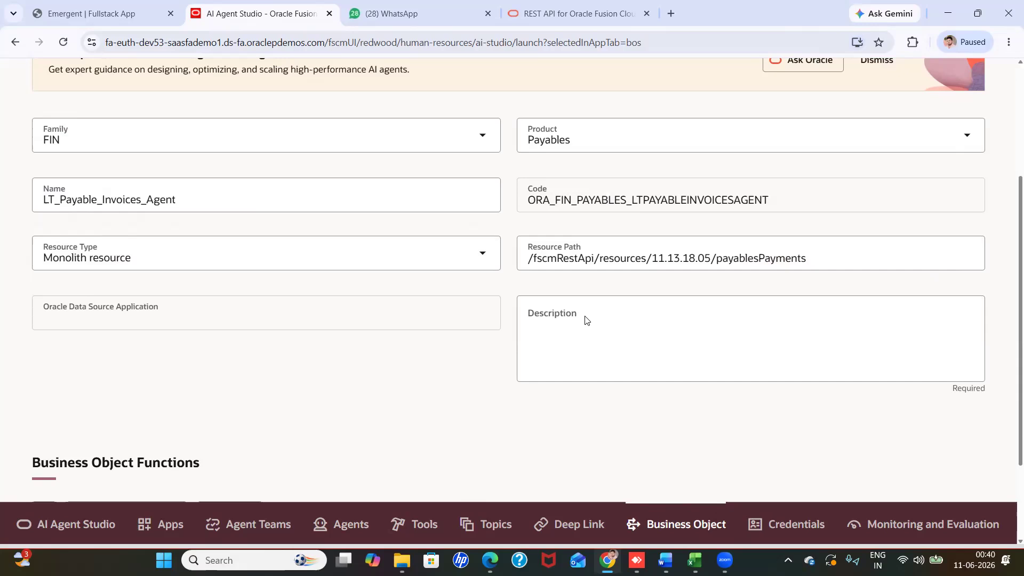
pyautogui.click(539, 321)
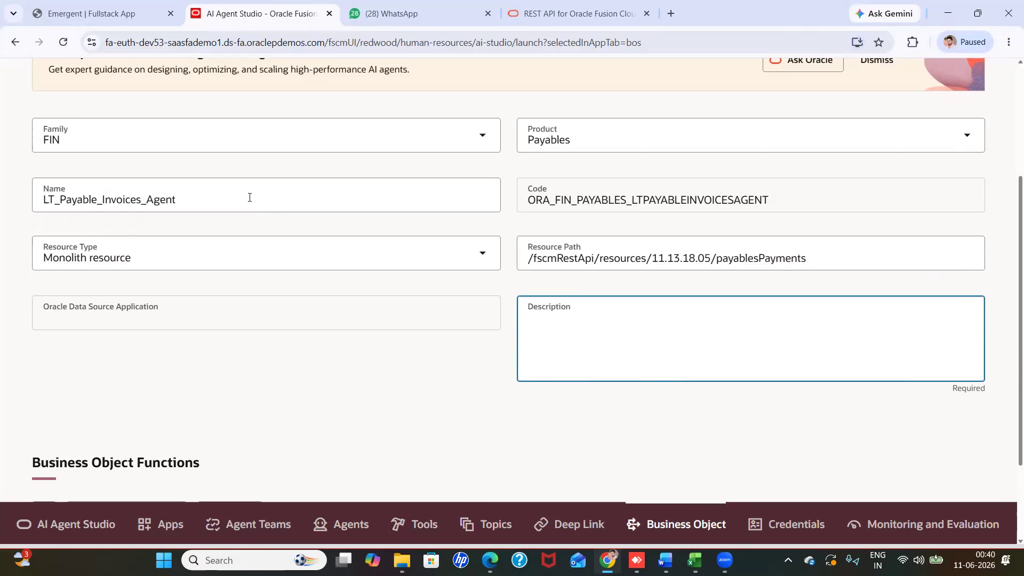
# Step: Return to the REST API guide and search its table of contents for "invo" to locate the Invoices resource
pyautogui.click(535, 13)
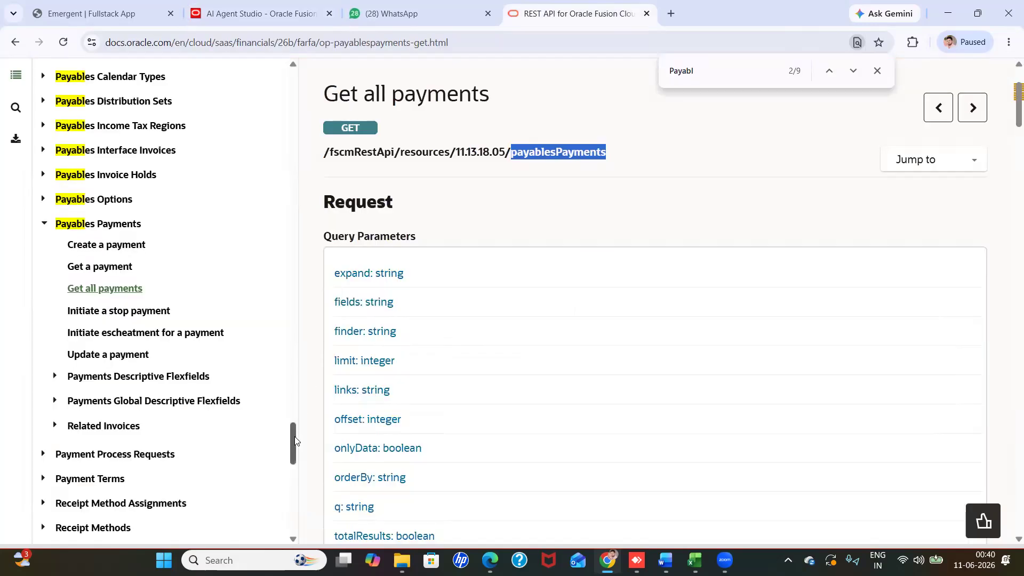
pyautogui.moveTo(294, 436)
pyautogui.mouseDown()
pyautogui.moveTo(295, 509)
pyautogui.moveTo(294, 413)
pyautogui.moveTo(293, 422)
pyautogui.mouseUp()
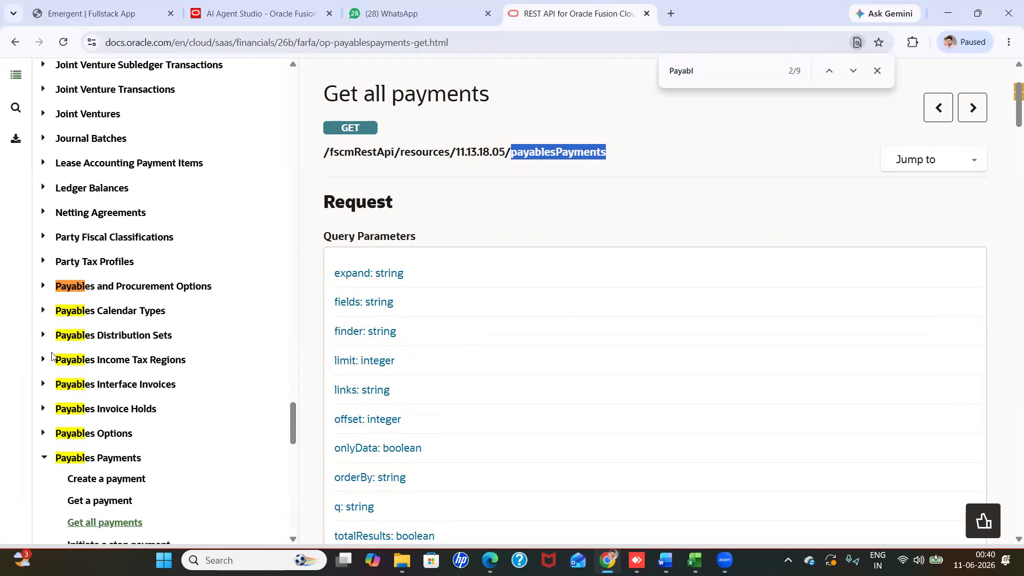
pyautogui.click(43, 413)
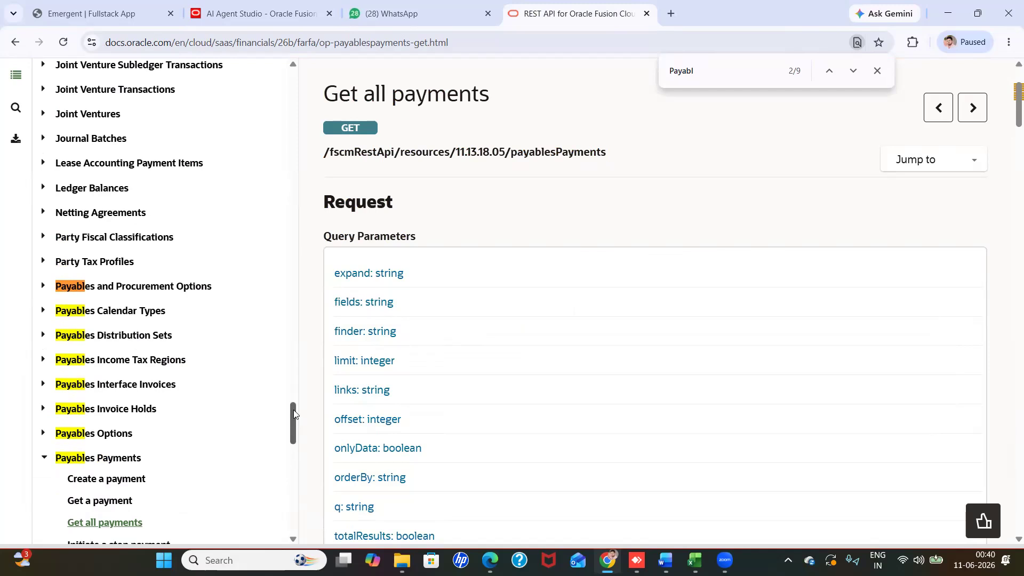
pyautogui.moveTo(294, 414); pyautogui.dragTo(277, 296)
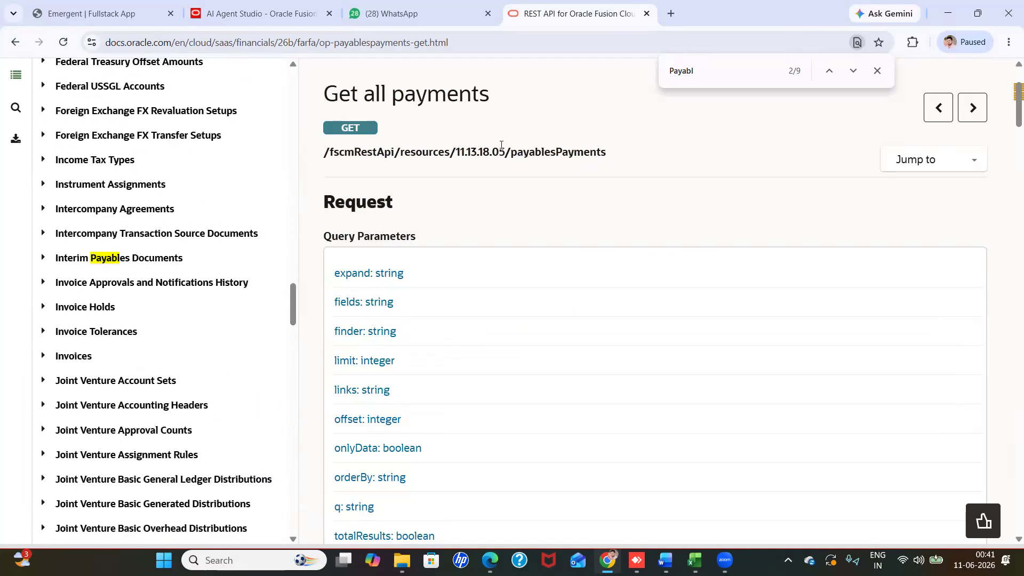
pyautogui.doubleClick(683, 70)
pyautogui.write('invoie')
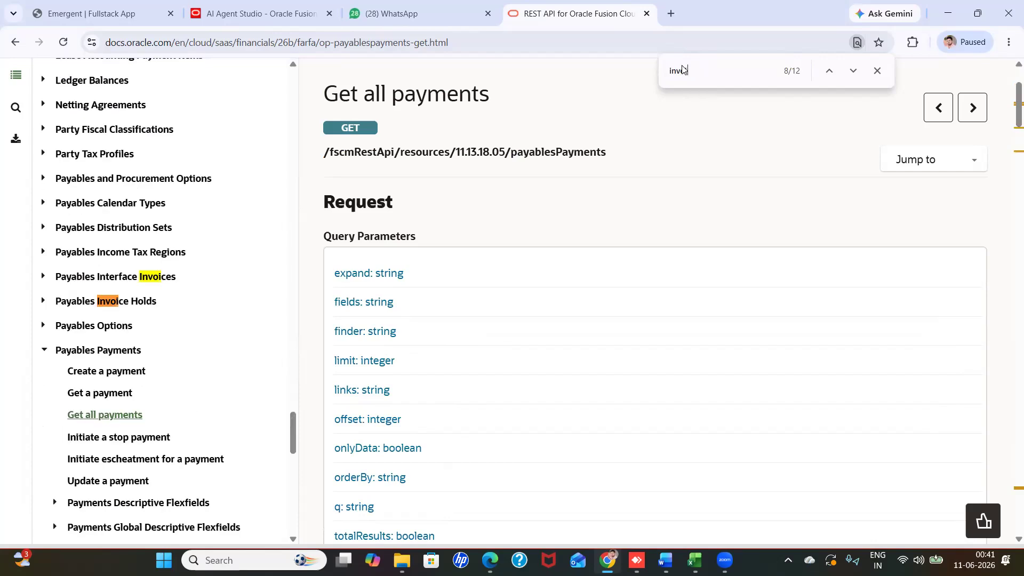
pyautogui.press('BackSpace')
pyautogui.press('BackSpace')
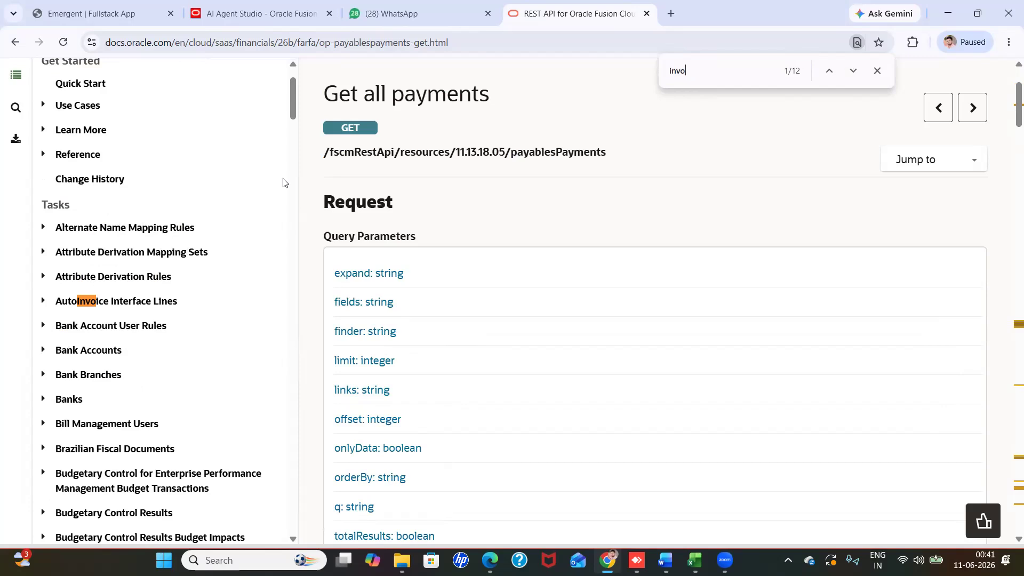
pyautogui.scroll(-20, 294, 110)
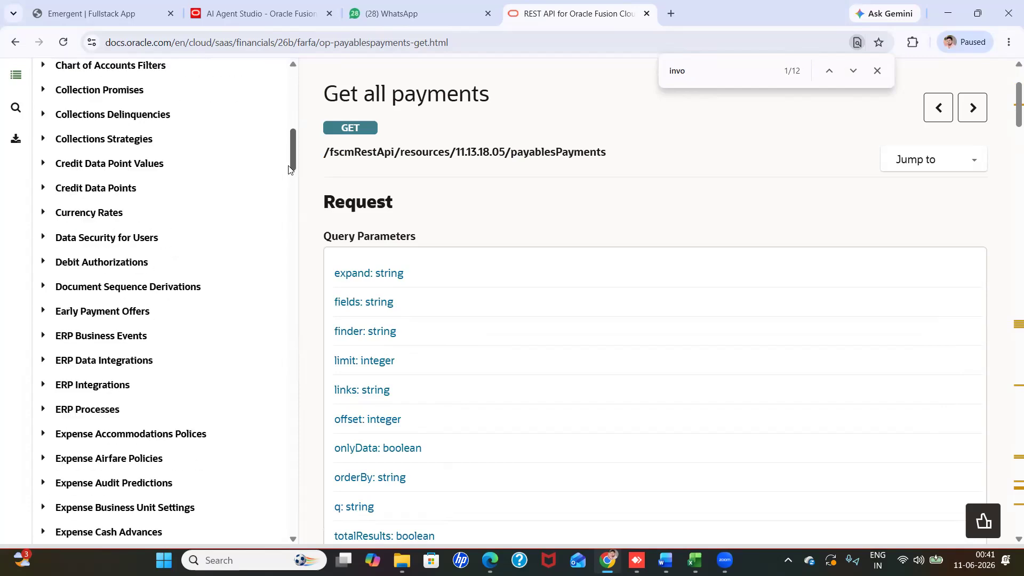
pyautogui.scroll(-18, 282, 253)
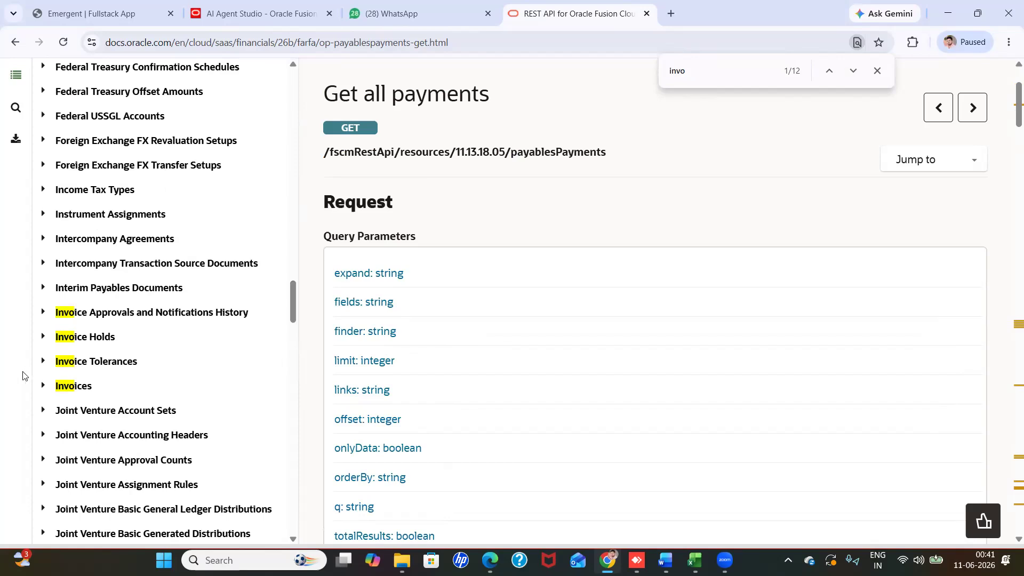
# Step: Expand the Invoices resource in the table of contents and open the Get all invoices endpoint
pyautogui.click(42, 388)
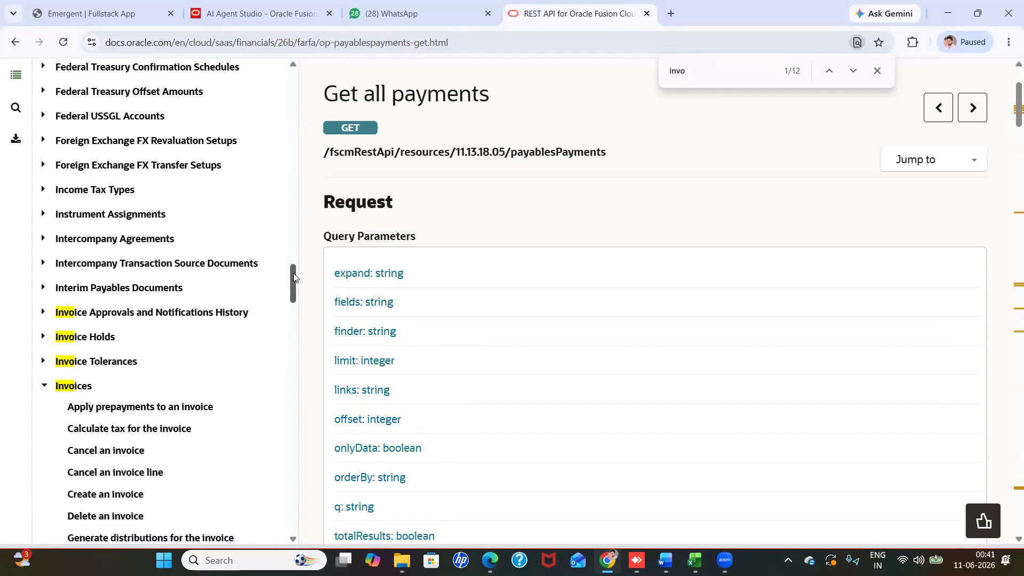
pyautogui.moveTo(294, 274); pyautogui.dragTo(292, 292)
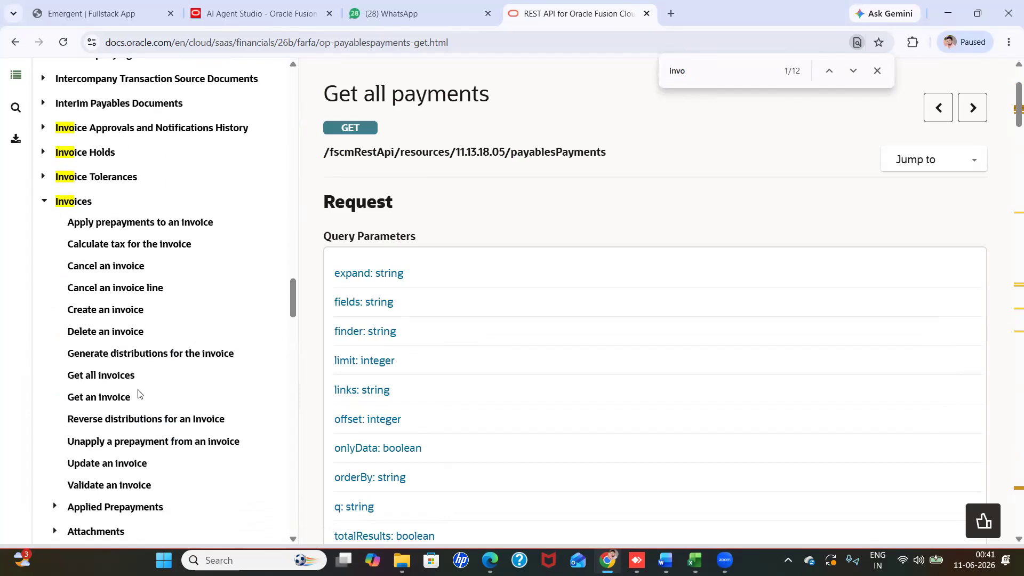
pyautogui.click(88, 377)
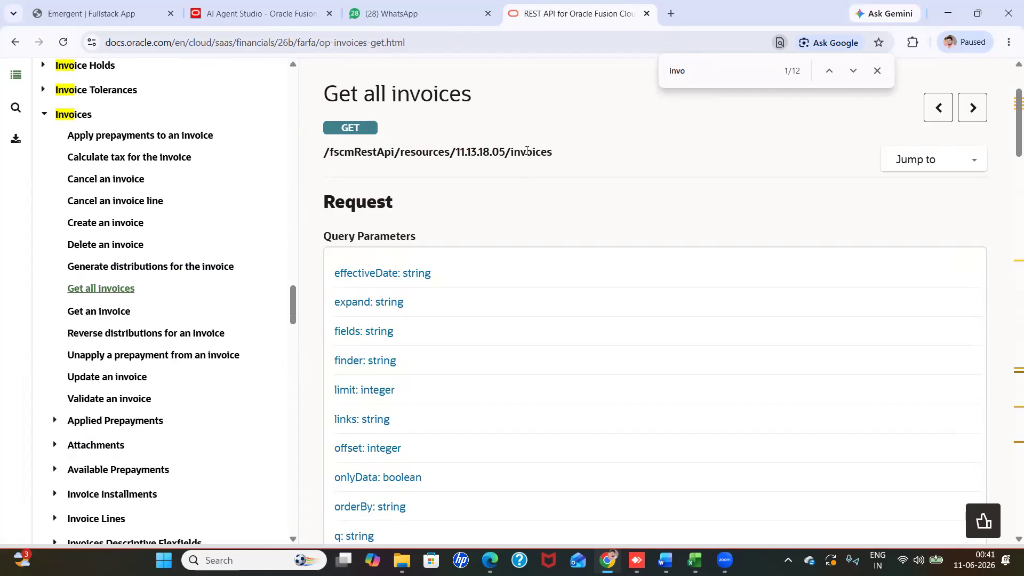
# Step: Copy invoices from the endpoint path and use it to replace payablesPayments in the business object's resource path
pyautogui.doubleClick(527, 150)
pyautogui.hotkey('ctrl', 'c')
pyautogui.click(288, 15)
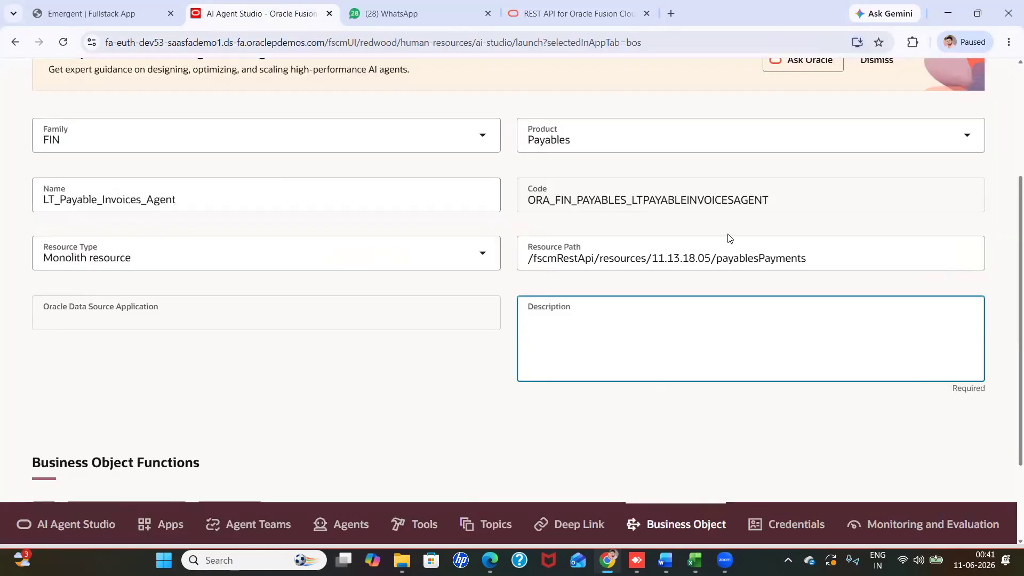
pyautogui.moveTo(808, 258); pyautogui.dragTo(717, 258)
pyautogui.hotkey('ctrl', 'v')
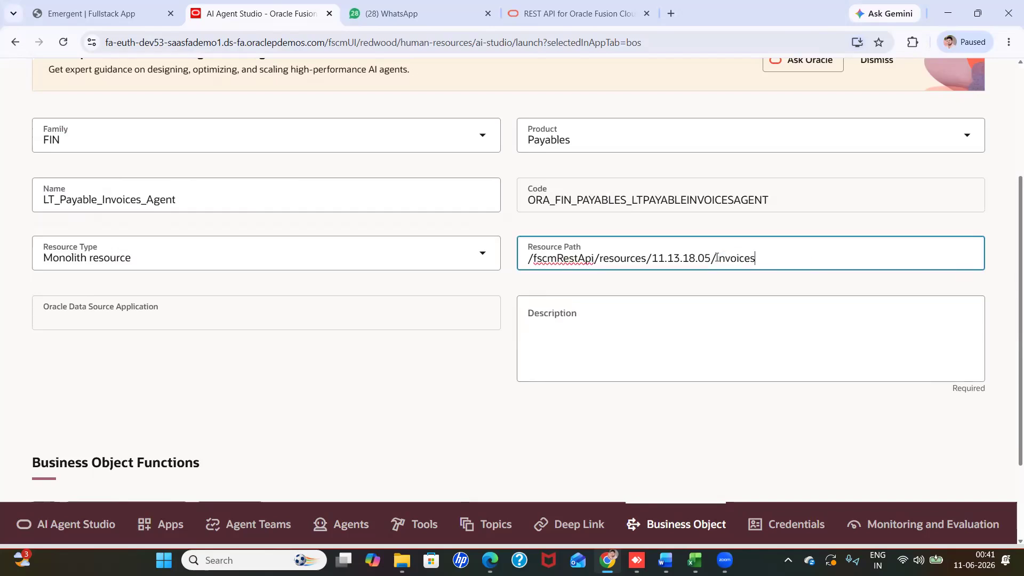
pyautogui.click(640, 284)
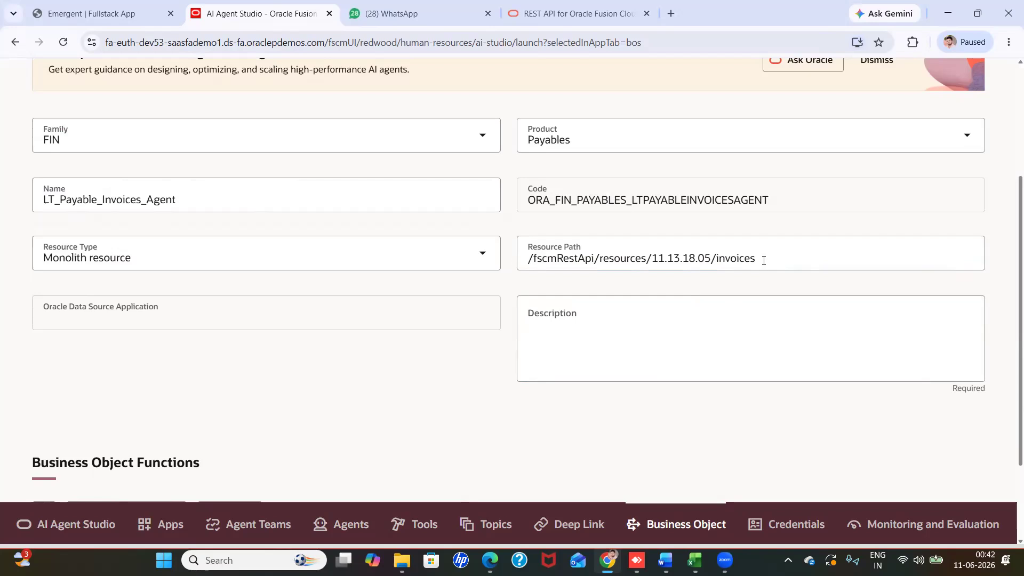
# Step: Enter "to get all invoice records from all BU's" as the business object's description
pyautogui.click(582, 355)
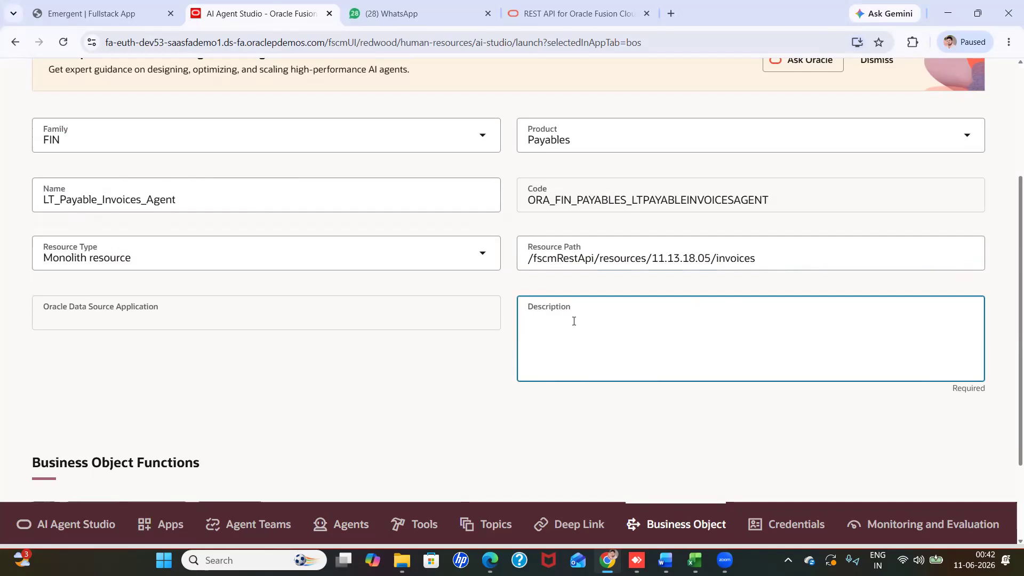
pyautogui.write("to get all invoice records from all BU's")
pyautogui.click(653, 441)
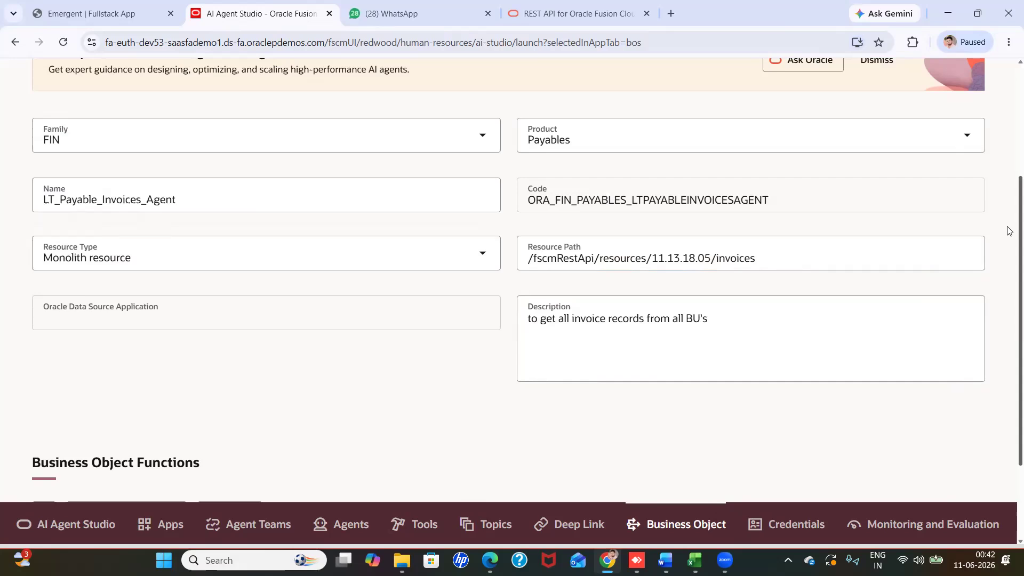
# Step: Start adding a business object function from the specification and examine the operations under invoices and availablePrepayments
pyautogui.scroll(2, 1010, 230)
pyautogui.scroll(-4, 1010, 347)
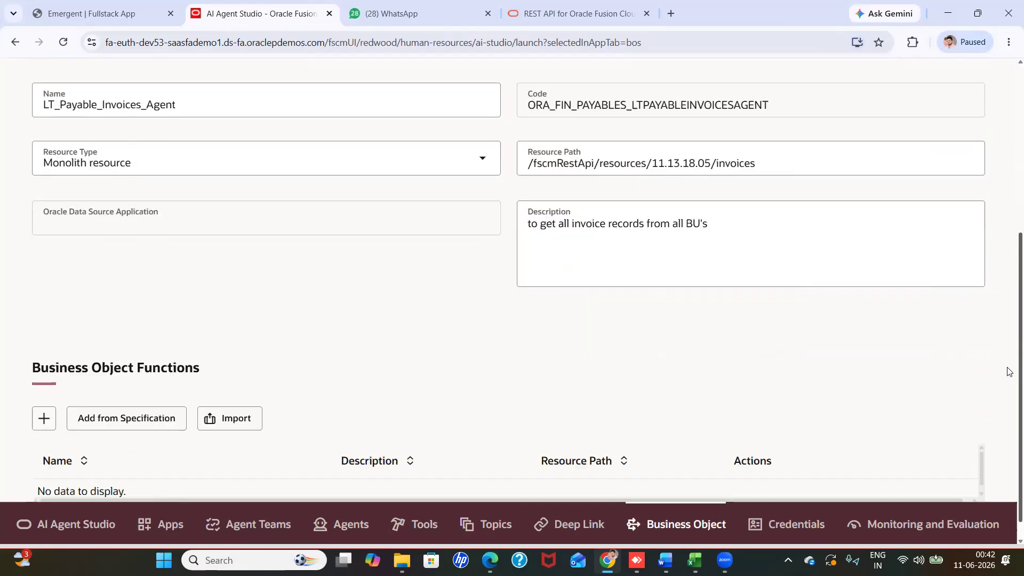
pyautogui.scroll(-1, 1010, 372)
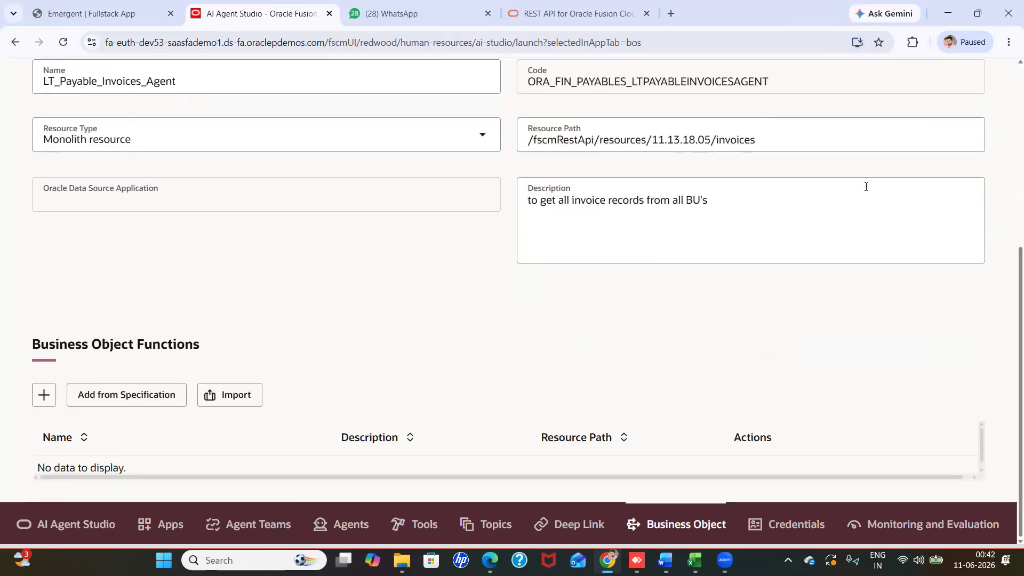
pyautogui.click(108, 401)
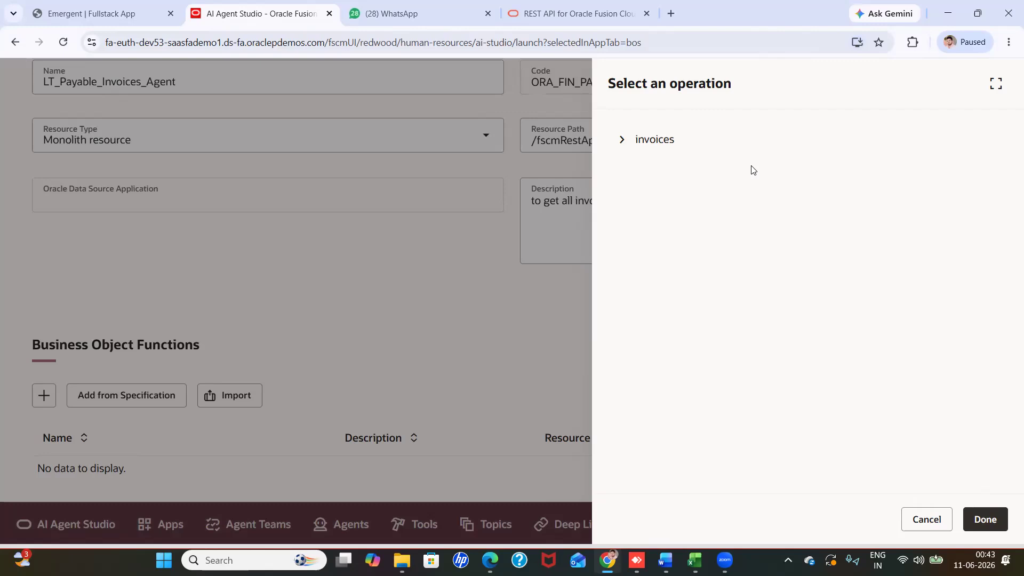
pyautogui.click(621, 140)
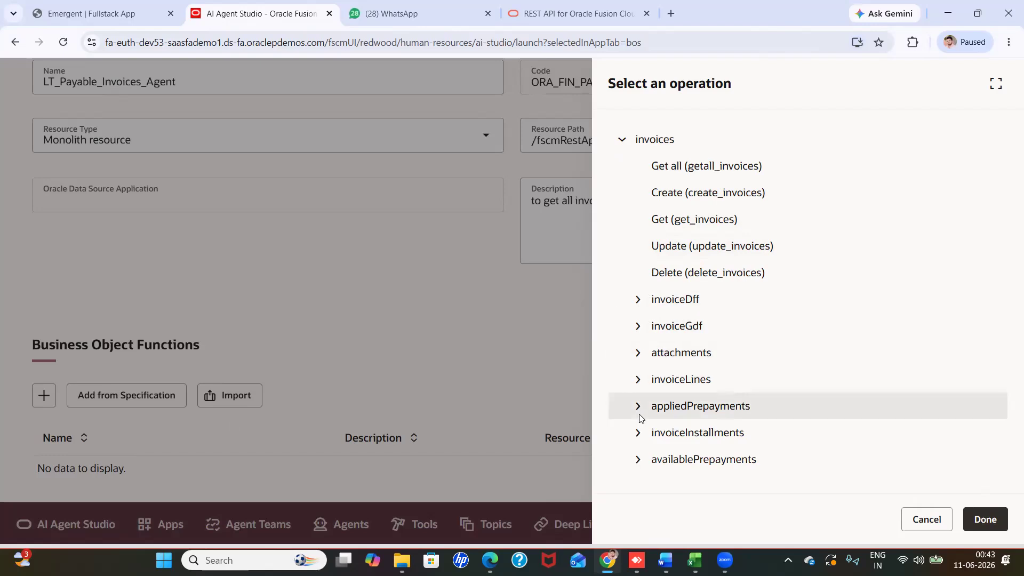
pyautogui.click(639, 460)
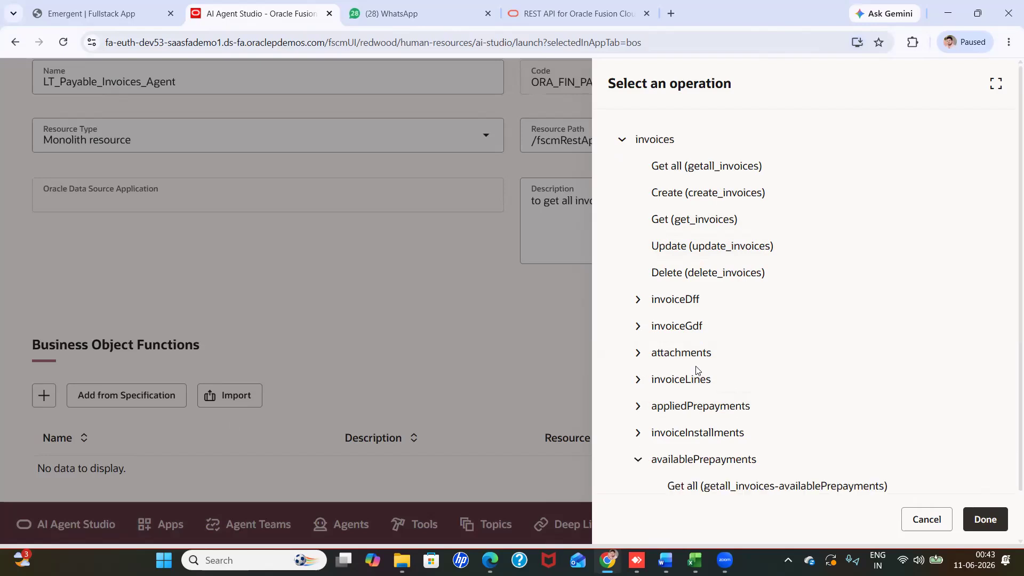
pyautogui.scroll(-1, 1008, 221)
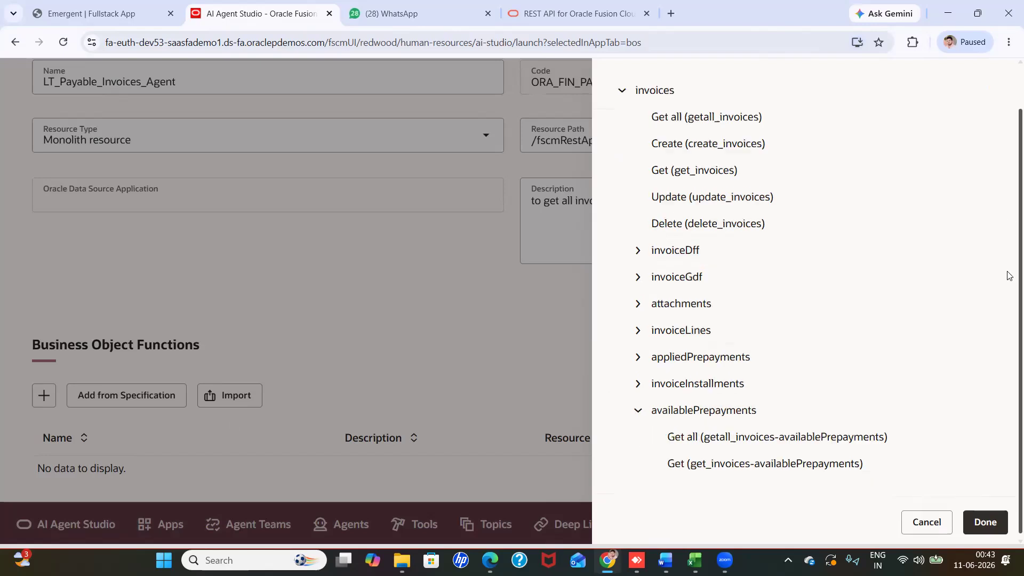
# Step: Examine the invoiceGdf and invoiceDff operations and cancel the operation selection without adding a function
pyautogui.click(639, 273)
pyautogui.click(656, 302)
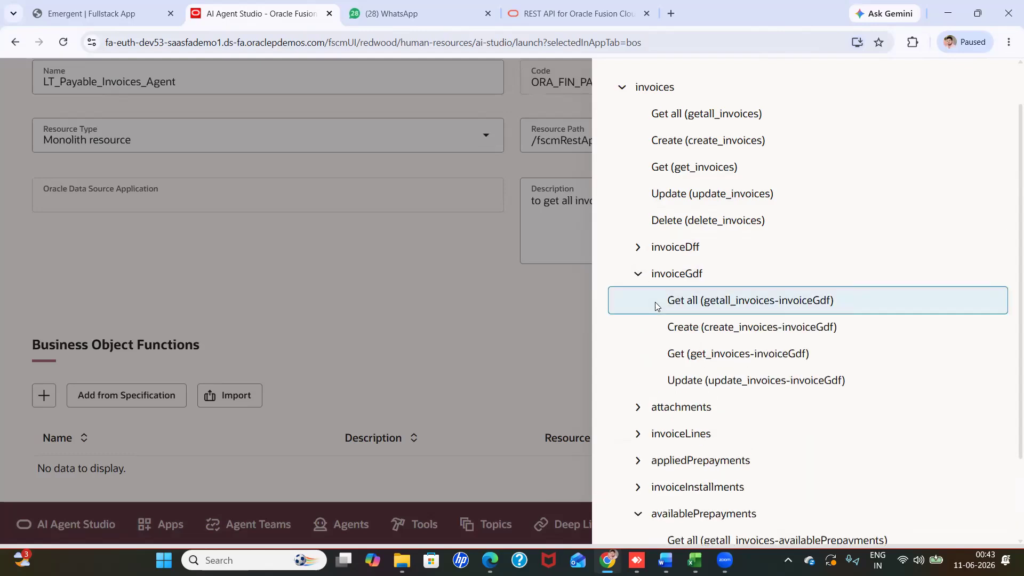
pyautogui.click(660, 327)
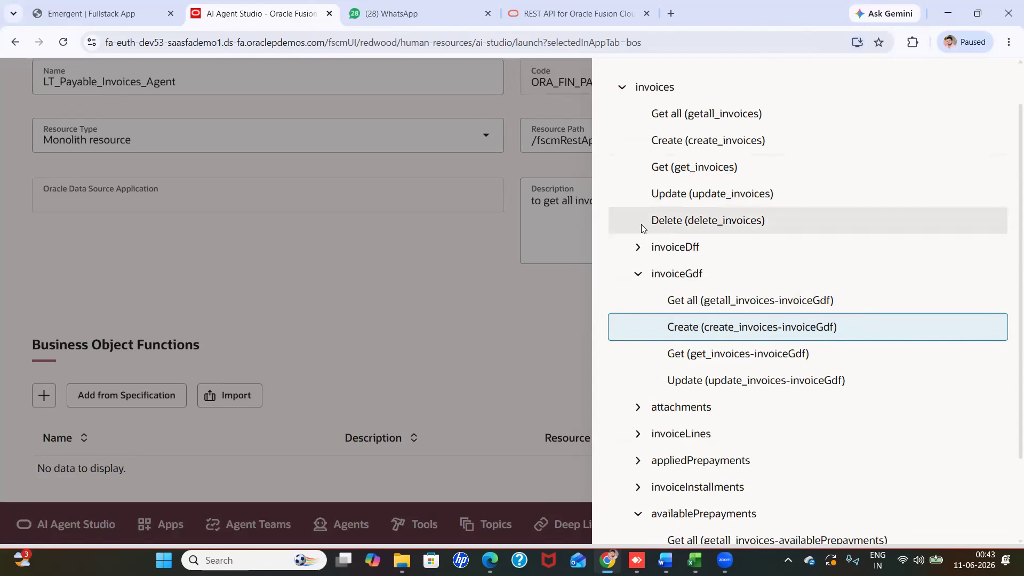
pyautogui.click(639, 247)
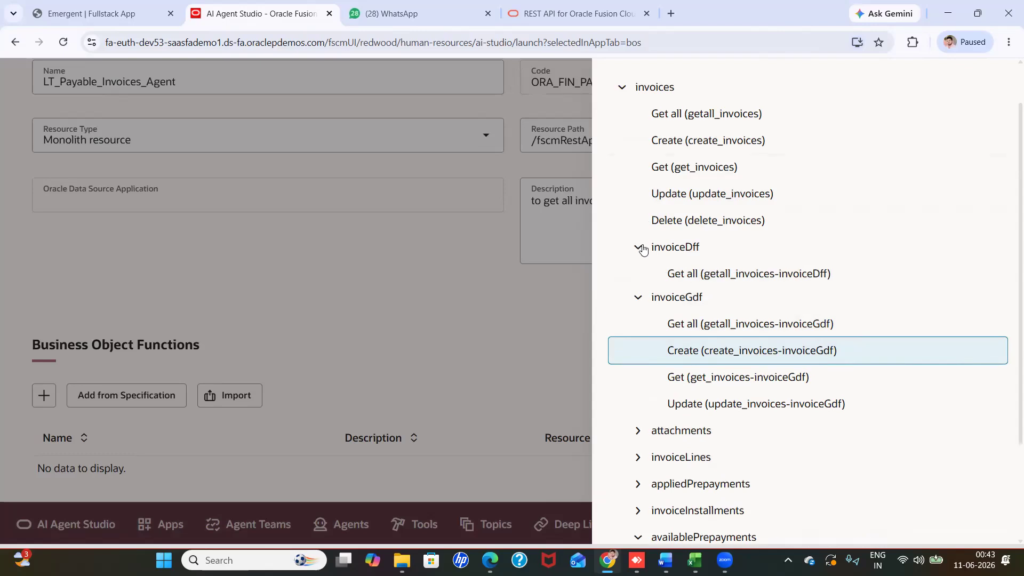
pyautogui.click(668, 274)
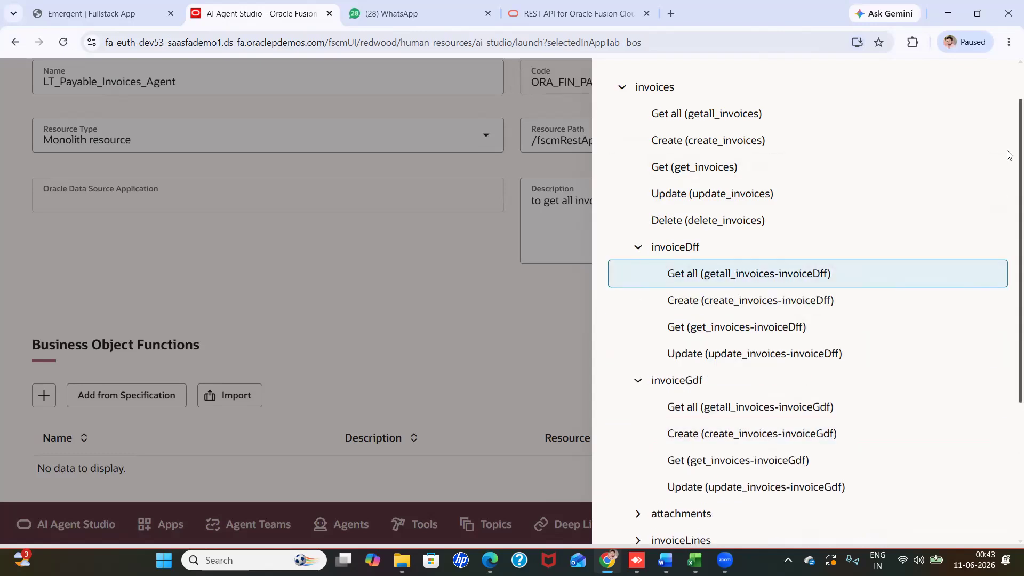
pyautogui.scroll(-4, 1008, 288)
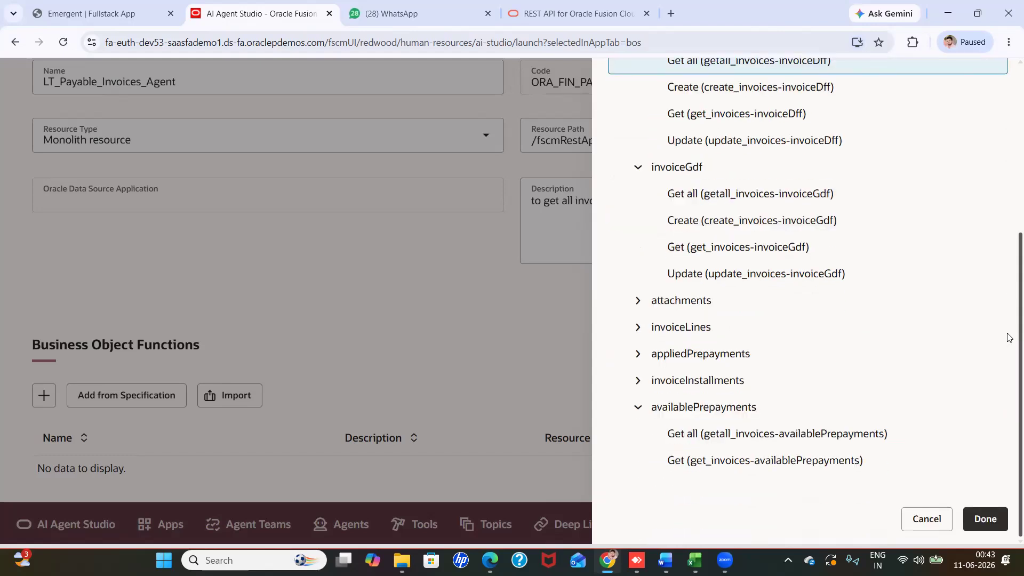
pyautogui.click(790, 93)
pyautogui.click(734, 128)
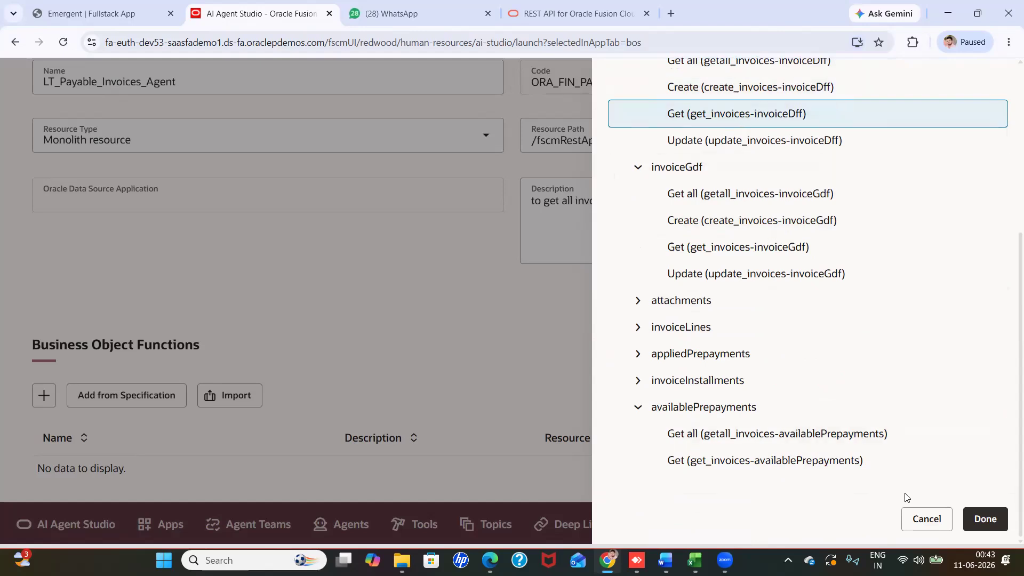
pyautogui.click(920, 521)
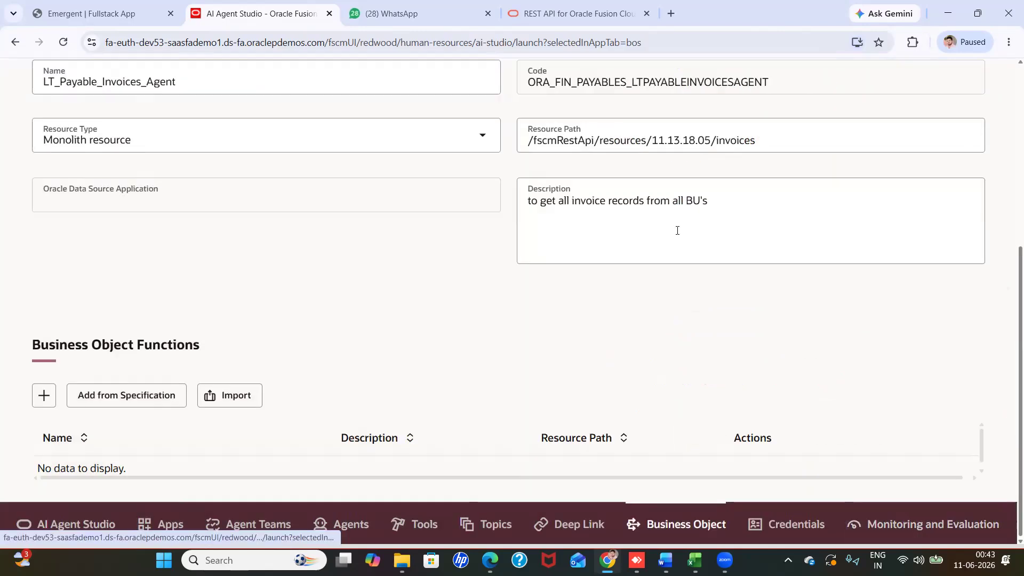
# Step: Set the final segment of the business object's resource path to Payablespayments and try to add a function from its specification
pyautogui.click(764, 137)
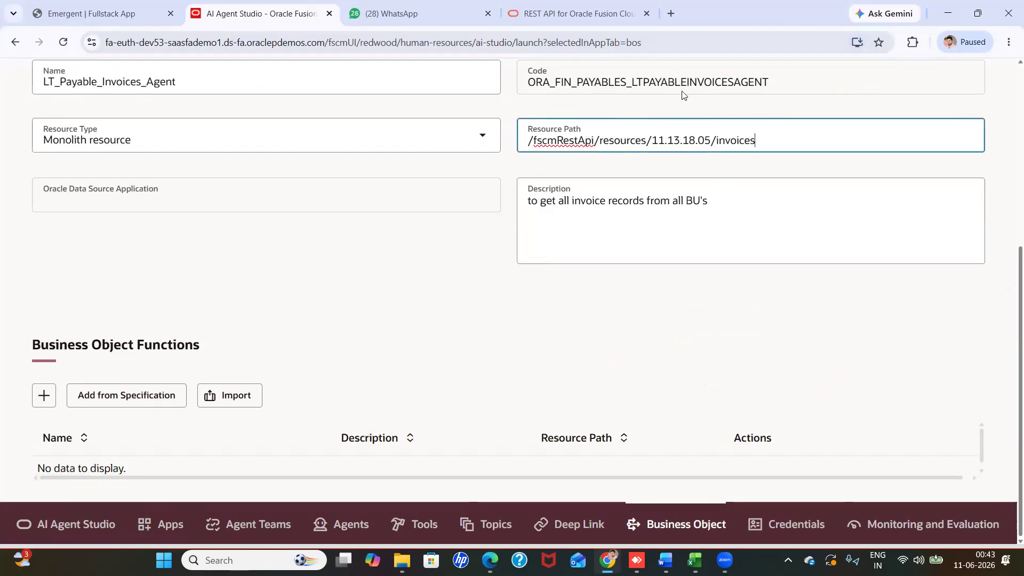
pyautogui.press('BackSpace')
pyautogui.press('BackSpace')
pyautogui.press('BackSpace')
pyautogui.press('BackSpace')
pyautogui.press('BackSpace')
pyautogui.write('Payablespayments')
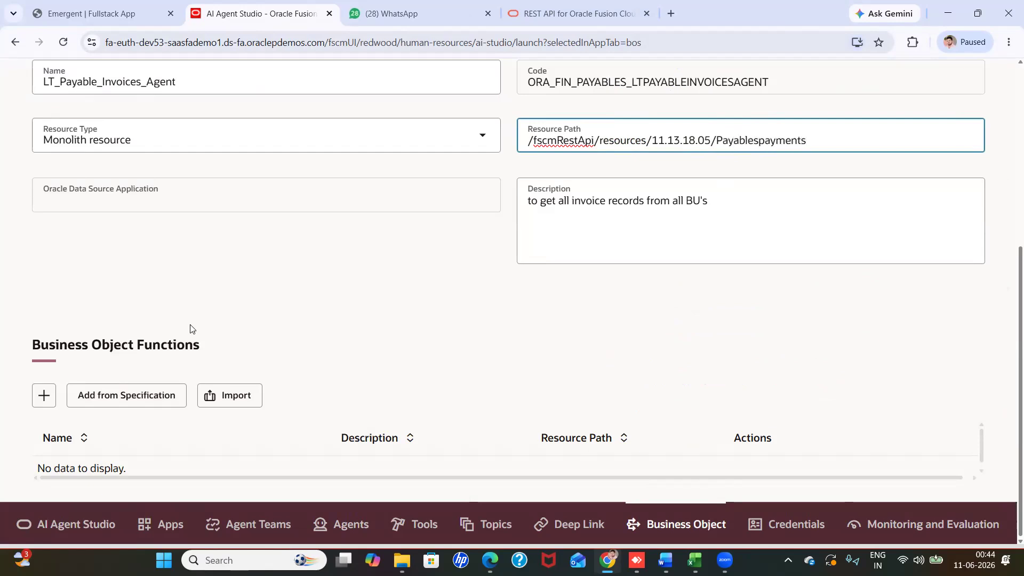
pyautogui.click(408, 329)
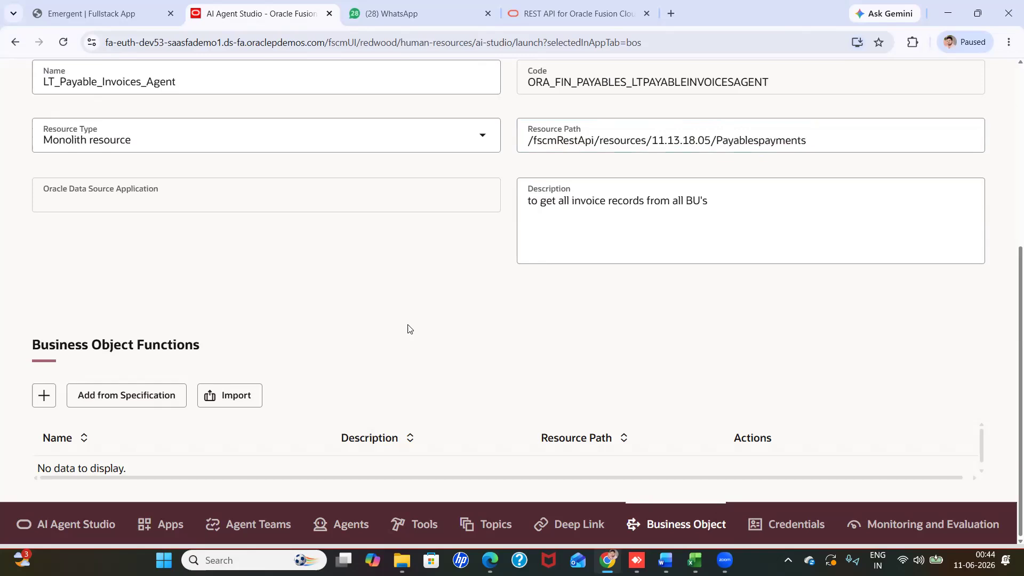
pyautogui.click(105, 398)
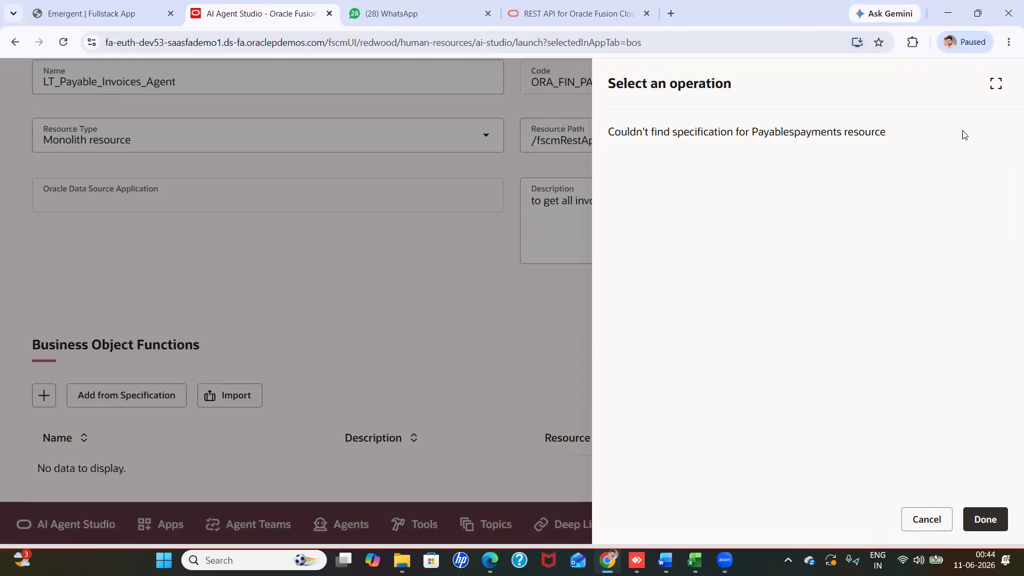
# Step: Copy payablesPayments from the Get all payments endpoint path in the Financials REST API guide
pyautogui.click(574, 15)
pyautogui.moveTo(292, 297); pyautogui.dragTo(294, 434)
pyautogui.click(115, 390)
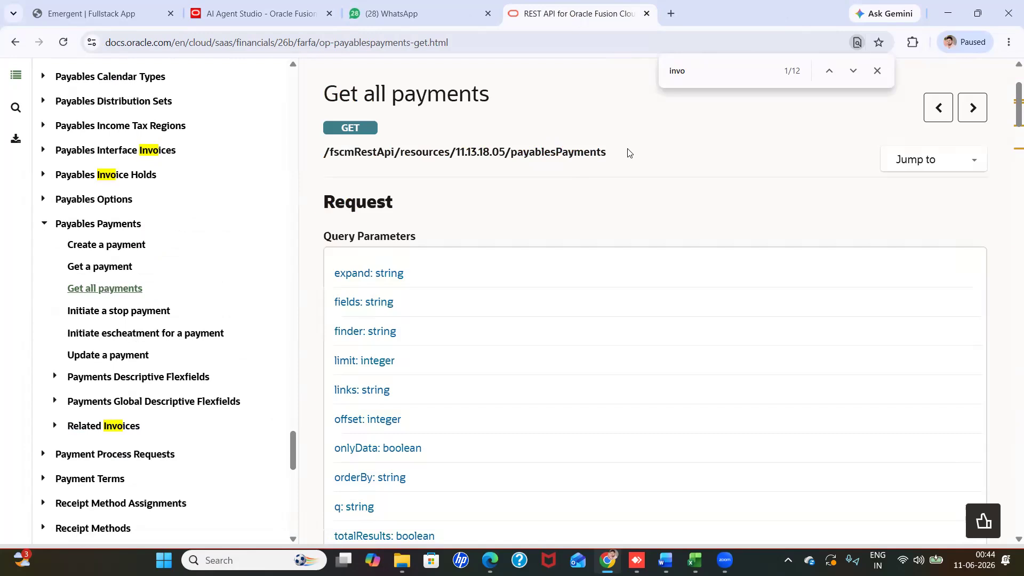
pyautogui.moveTo(627, 153); pyautogui.dragTo(514, 153)
pyautogui.hotkey('ctrl', 'c')
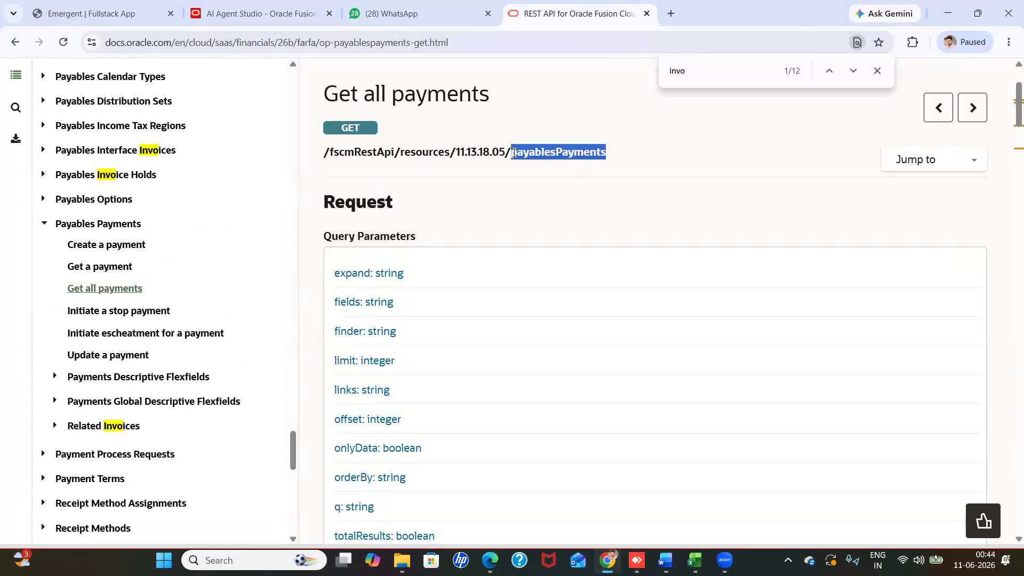
# Step: Cancel the operation selection and replace the final segment of the business object's resource path with the copied payablesPayments
pyautogui.click(265, 15)
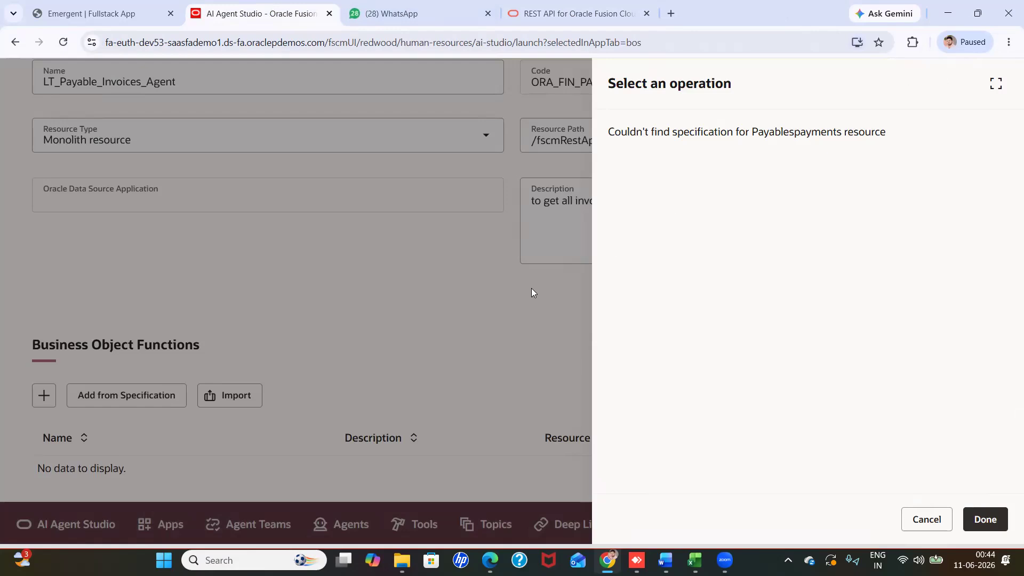
pyautogui.click(923, 519)
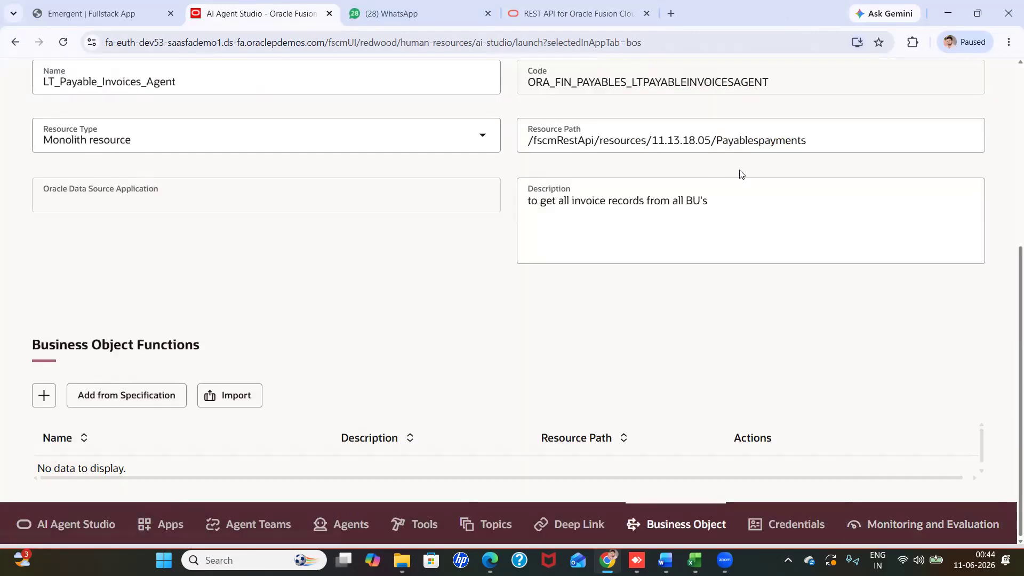
pyautogui.click(806, 140)
pyautogui.moveTo(806, 140); pyautogui.dragTo(718, 137)
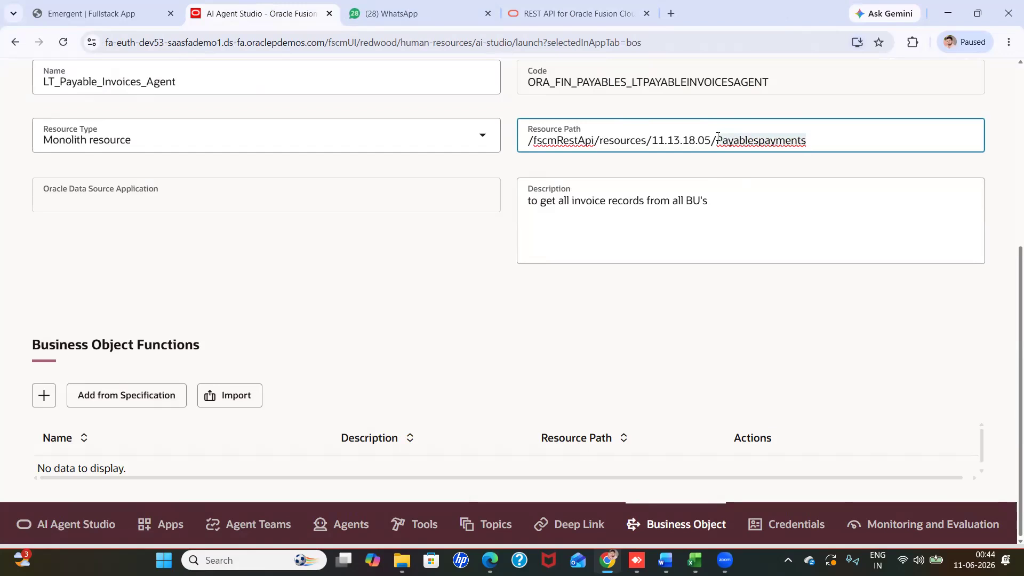
pyautogui.hotkey('ctrl', 'v')
pyautogui.click(354, 310)
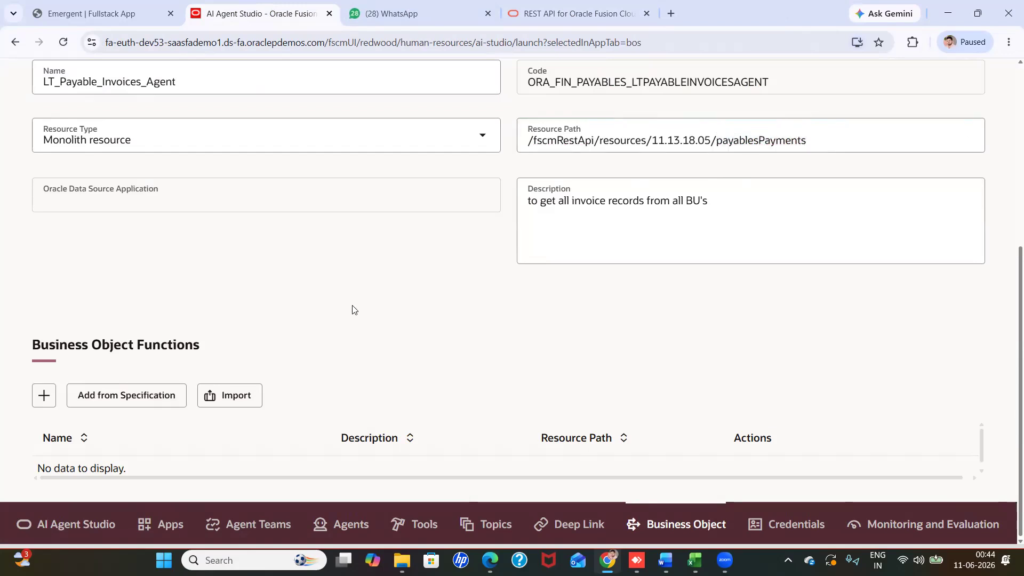
# Step: Start adding a function from the specification and examine the operations under payablesPayments, paymentDff, paymentGdf and relatedInvoices
pyautogui.click(101, 395)
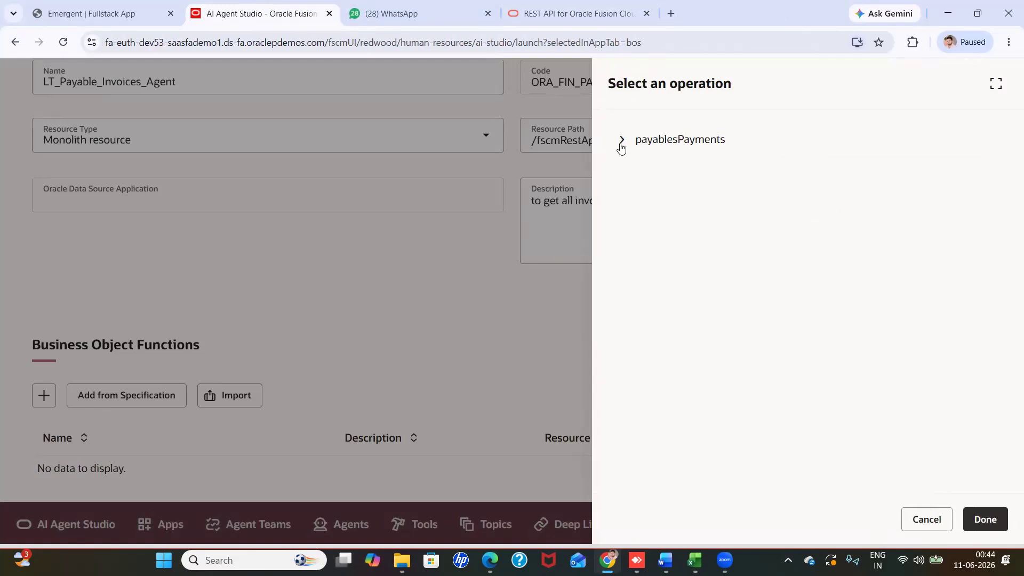
pyautogui.click(621, 144)
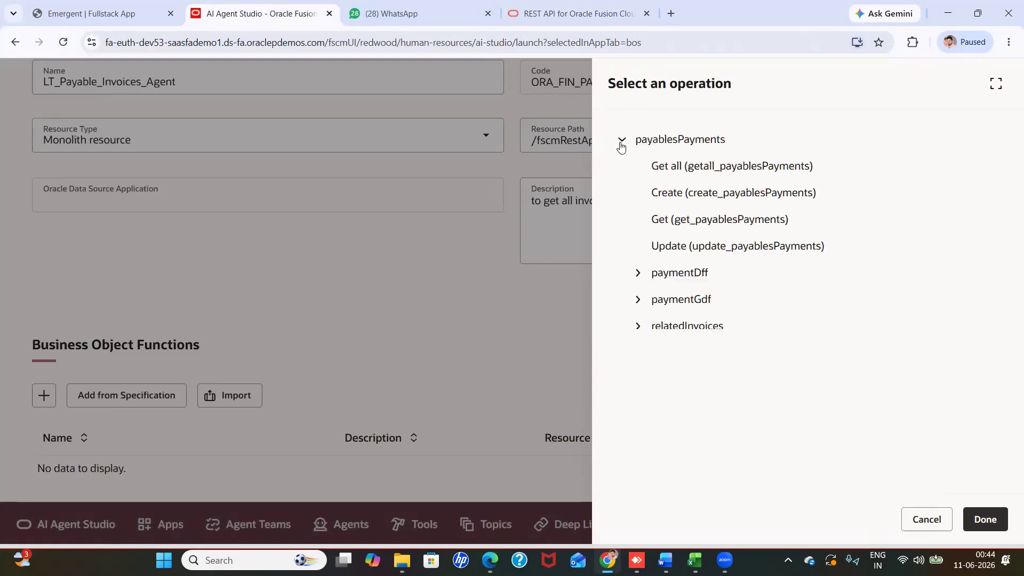
pyautogui.click(637, 272)
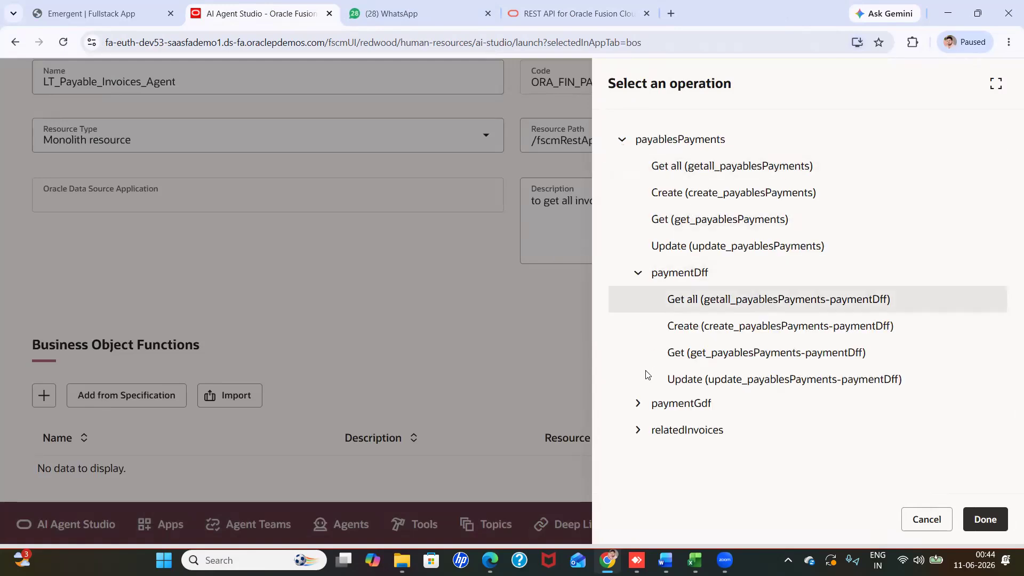
pyautogui.click(638, 411)
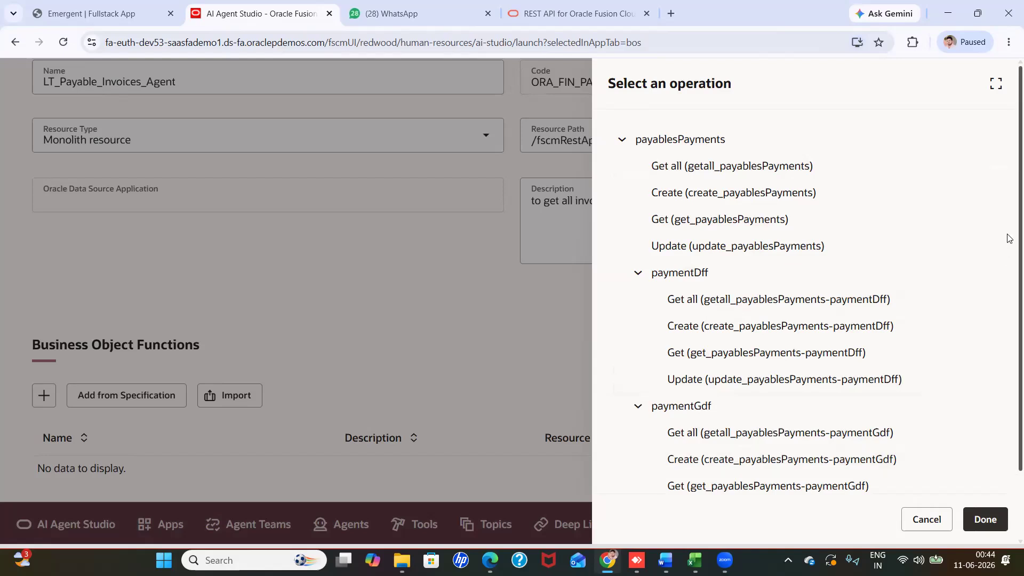
pyautogui.scroll(-2, 1010, 320)
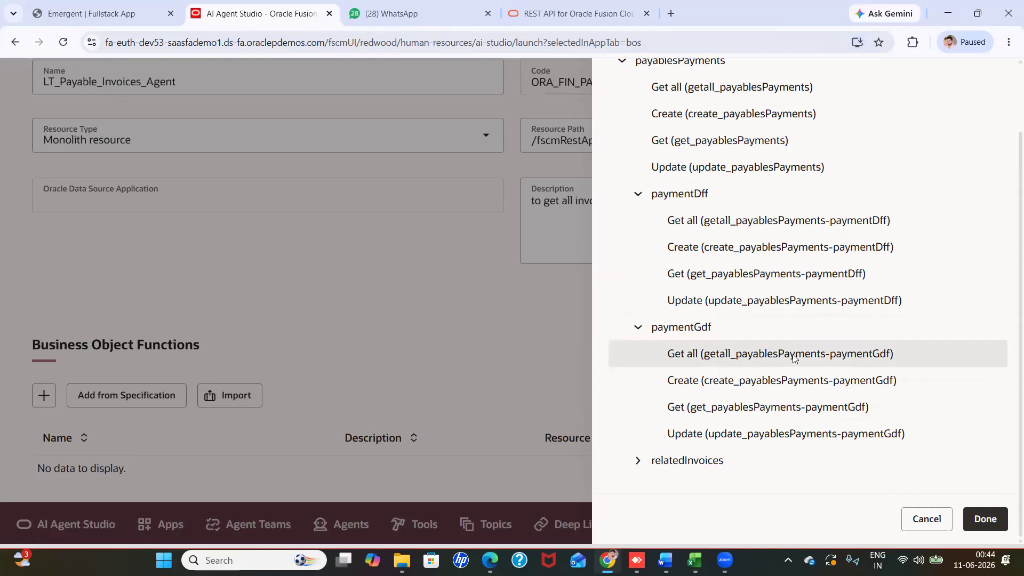
pyautogui.click(638, 461)
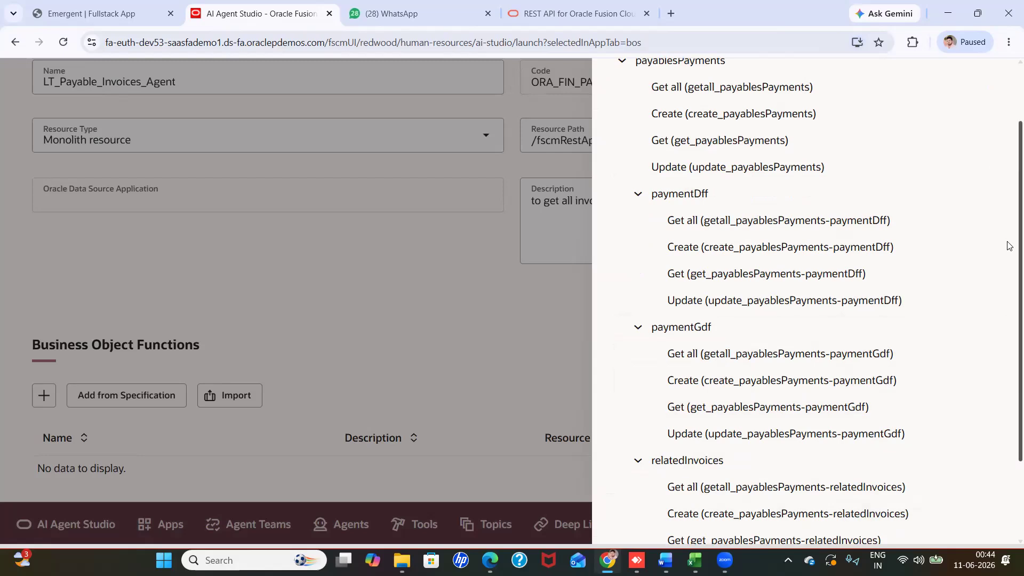
pyautogui.moveTo(1010, 246); pyautogui.dragTo(1010, 168)
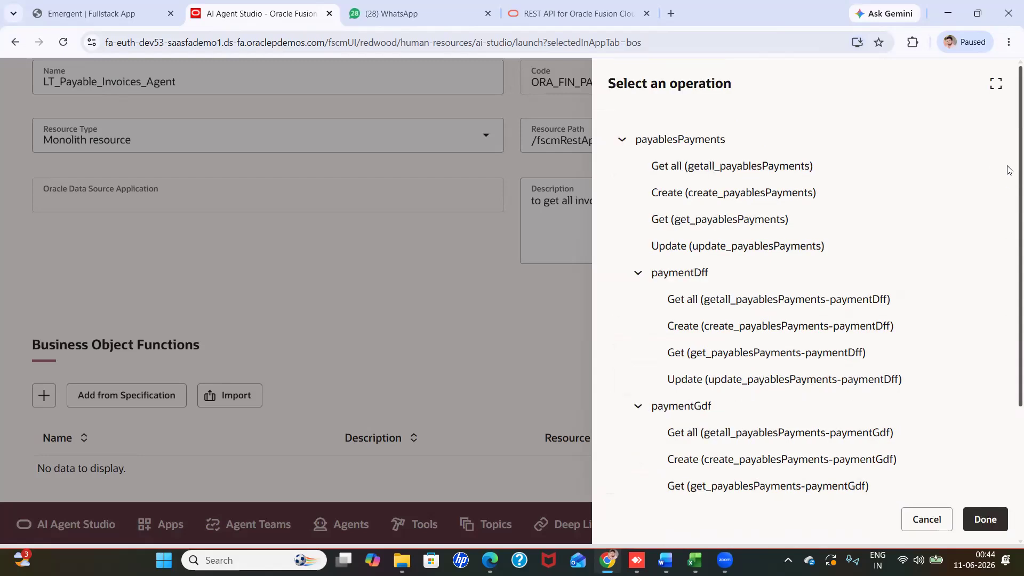
# Step: Add the Get all (getall_payablesPayments) operation as a business object function and review the business object's details and functions list
pyautogui.click(666, 177)
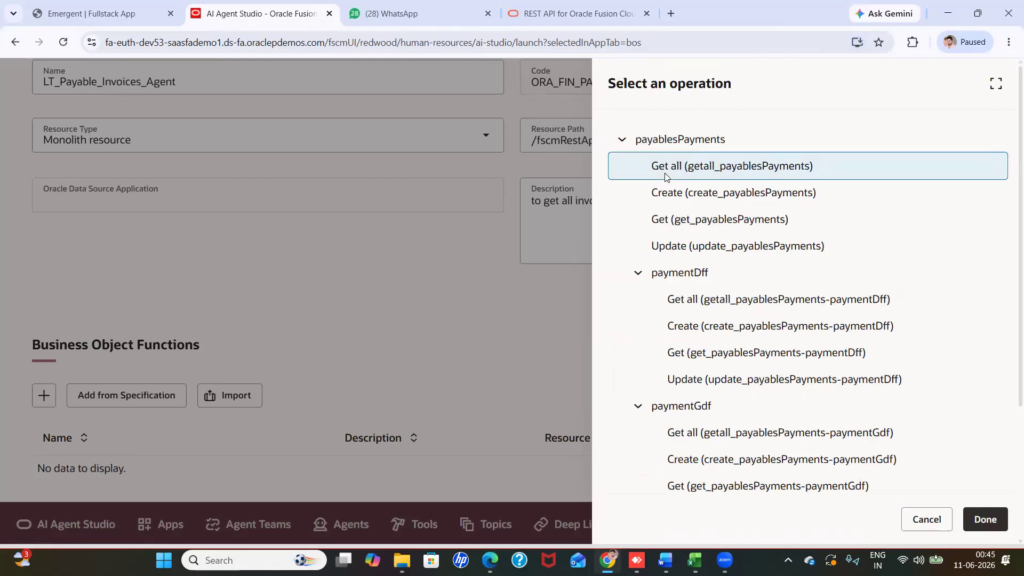
pyautogui.click(986, 520)
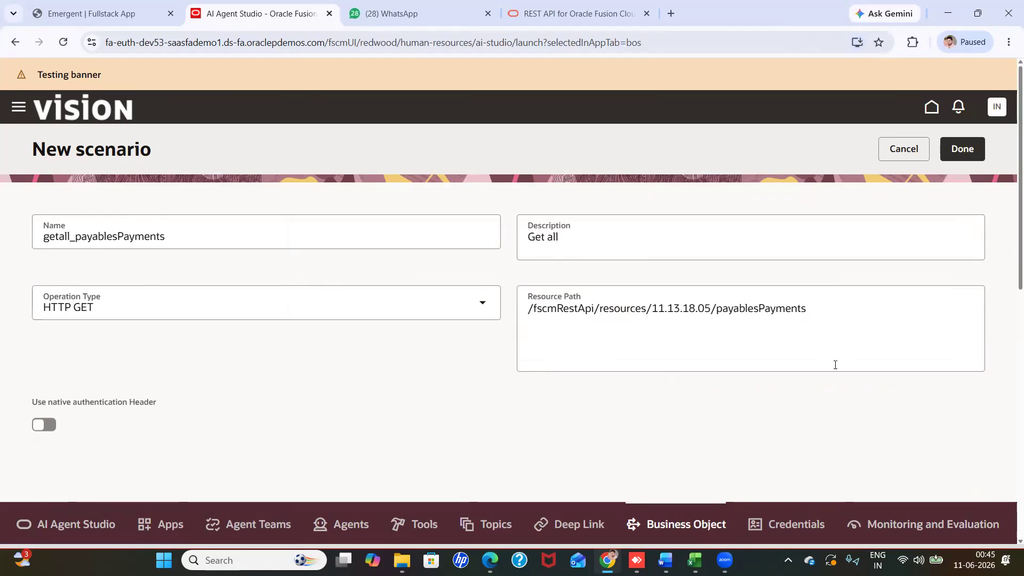
pyautogui.click(974, 149)
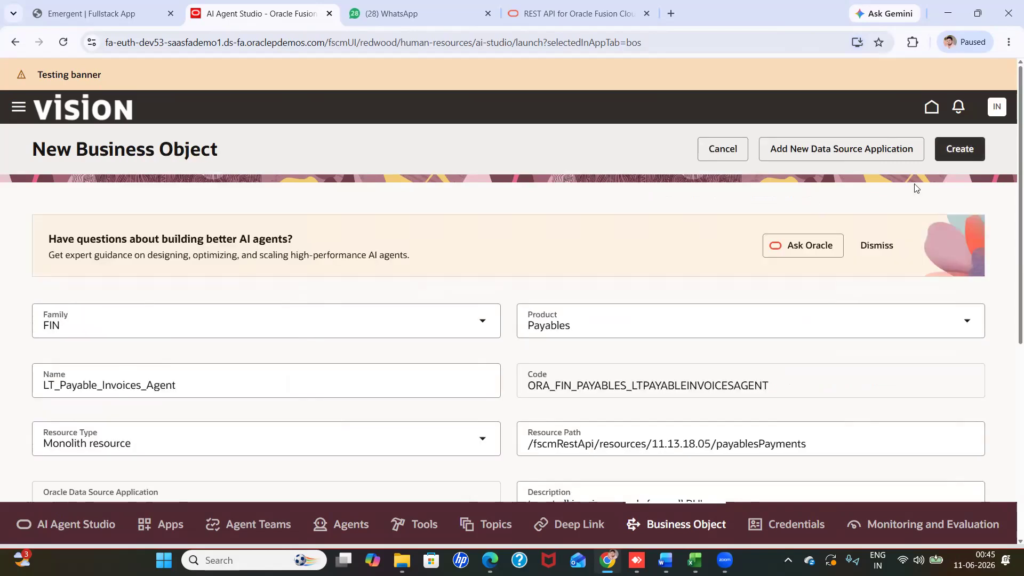
pyautogui.scroll(-6, 1010, 166)
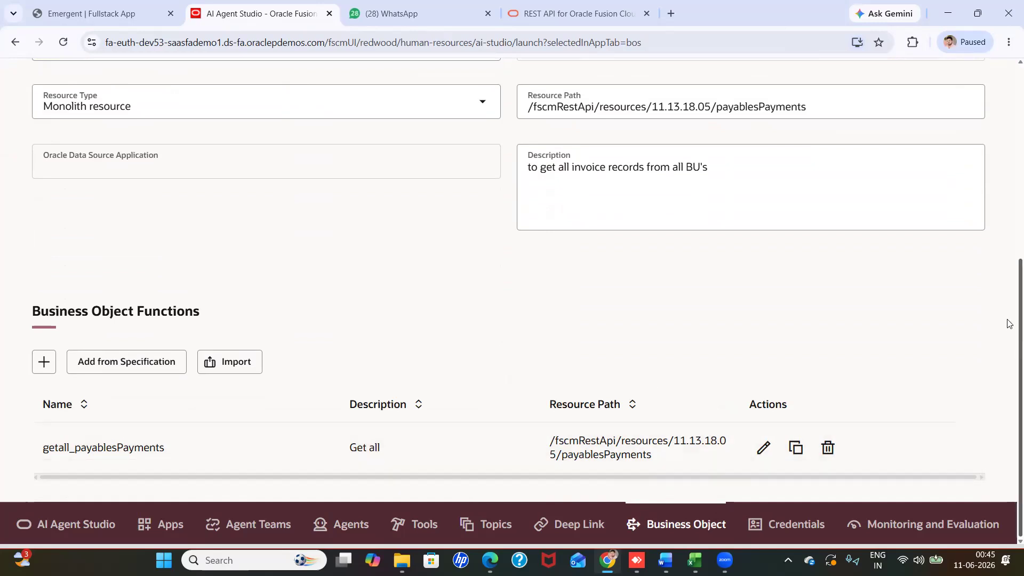
pyautogui.scroll(6, 1010, 323)
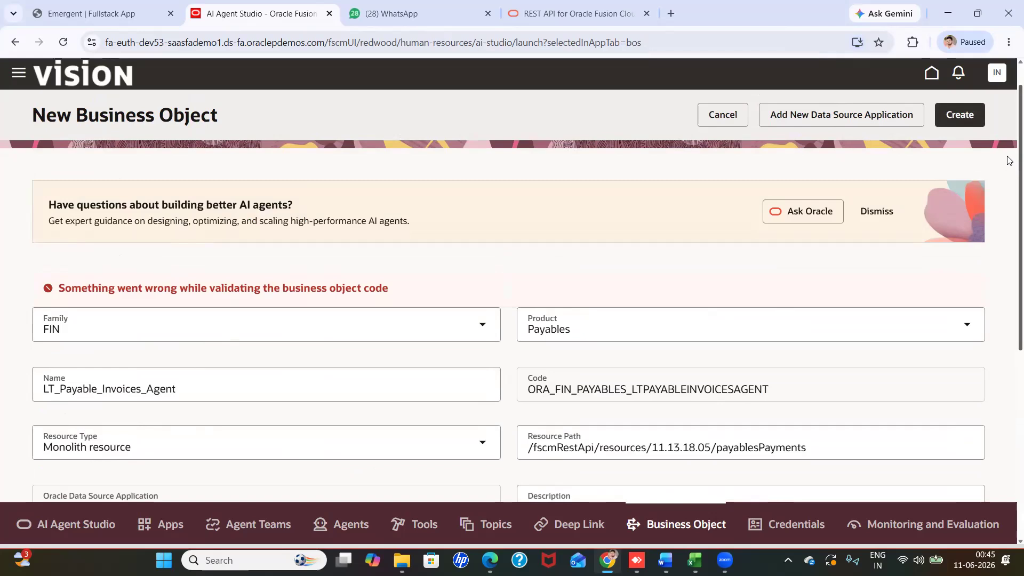
pyautogui.scroll(-1, 1010, 200)
pyautogui.scroll(-5, 1010, 201)
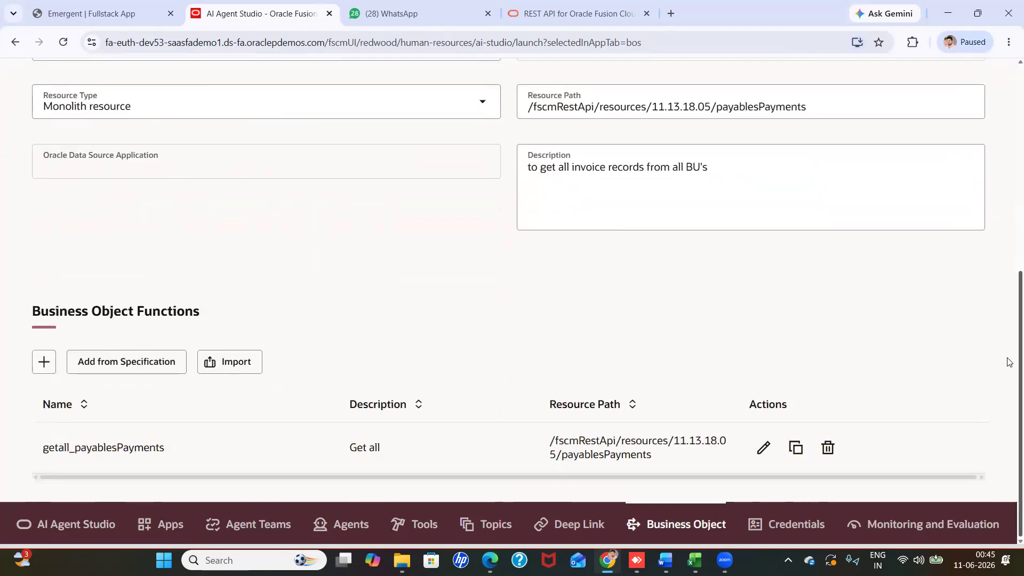